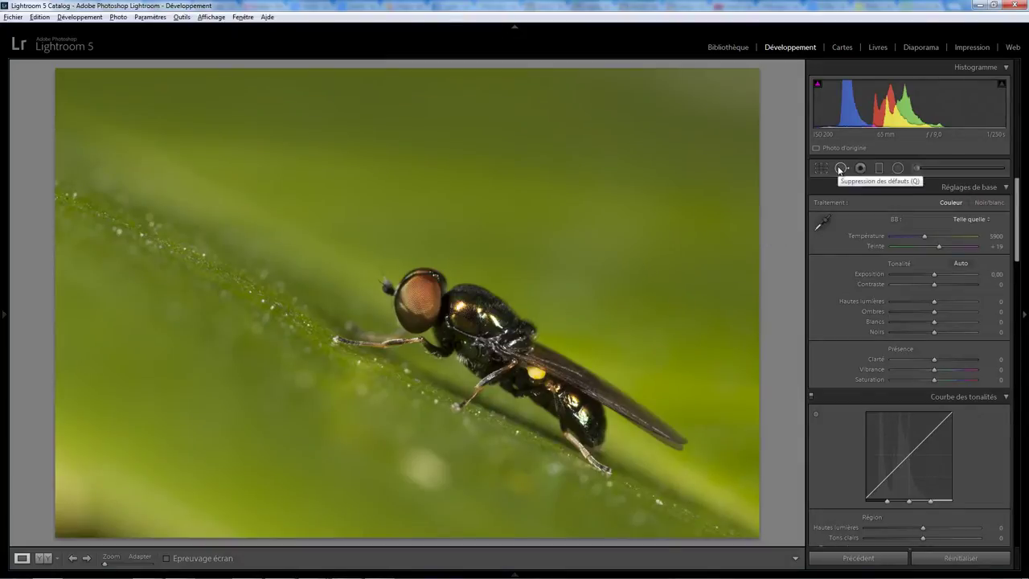
# - Activate Spot Removal on the fly macro photo, with brush size 75 and opacity 100
pyautogui.click(840, 169)
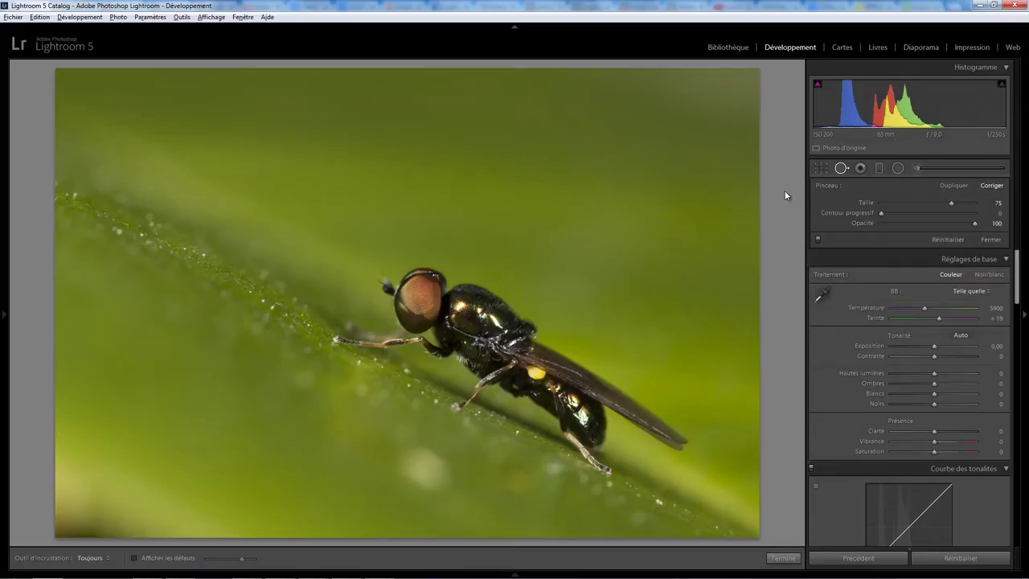
# - Try Clone mode, settle back on Heal, and slightly enlarge the brush size
pyautogui.click(949, 184)
pyautogui.click(992, 186)
pyautogui.moveTo(951, 202); pyautogui.dragTo(953, 201)
pyautogui.scroll(2, 648, 239)
pyautogui.scroll(1, 649, 239)
pyautogui.scroll(1, 661, 237)
# - Reduce the brush size, try feathering the edge, then reset Feather to 0
pyautogui.moveTo(953, 202)
pyautogui.mouseDown()
pyautogui.moveTo(938, 203)
pyautogui.moveTo(973, 205)
pyautogui.moveTo(940, 206)
pyautogui.moveTo(953, 207)
pyautogui.mouseUp()
pyautogui.moveTo(882, 213); pyautogui.dragTo(978, 213)
pyautogui.moveTo(974, 211)
pyautogui.mouseDown()
pyautogui.moveTo(881, 213)
pyautogui.moveTo(955, 204)
pyautogui.mouseUp()
# - Close Spot Removal and inspect the upper green area at 1:1, then zoom back to Fit
pyautogui.click(990, 240)
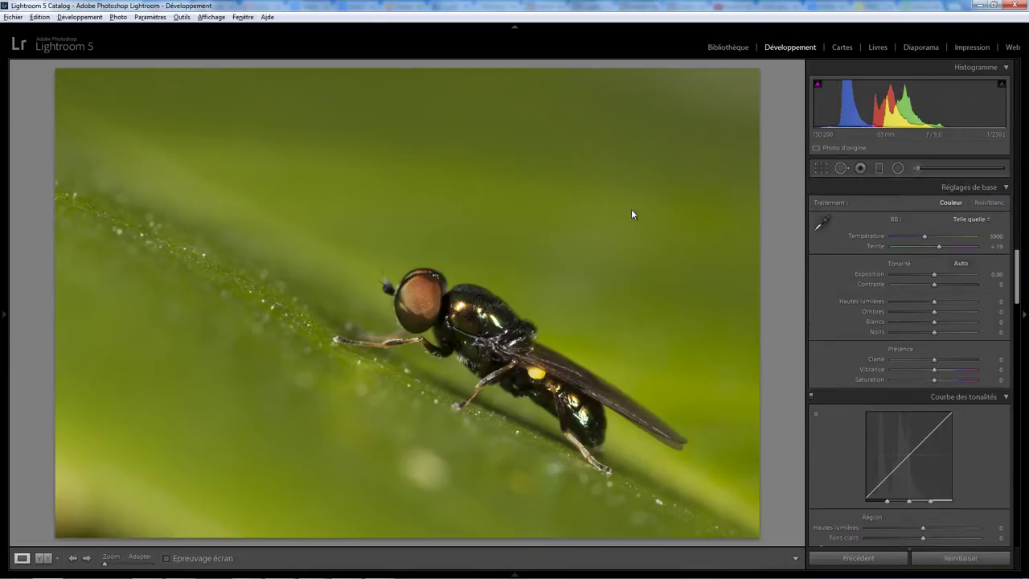
pyautogui.click(490, 177)
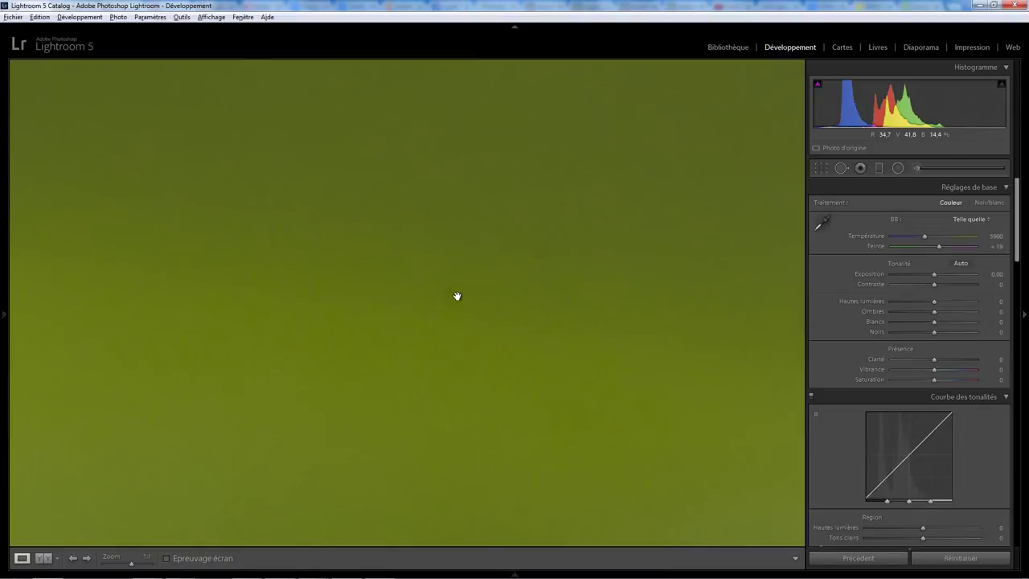
pyautogui.click(457, 296)
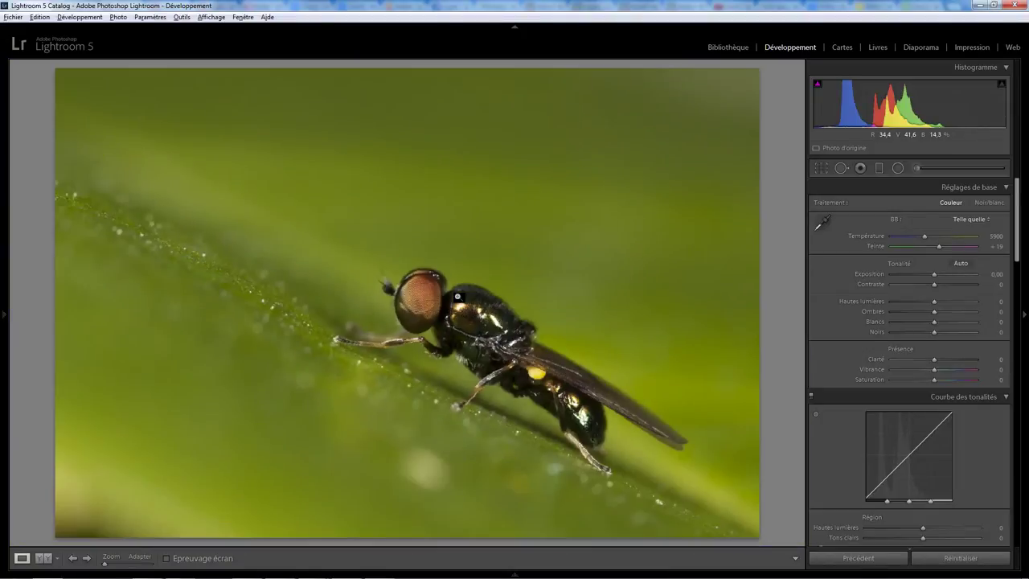
# - Heal the blemish in the green area above the fly, check it at 1:1, and reselect Spot Removal
pyautogui.click(841, 169)
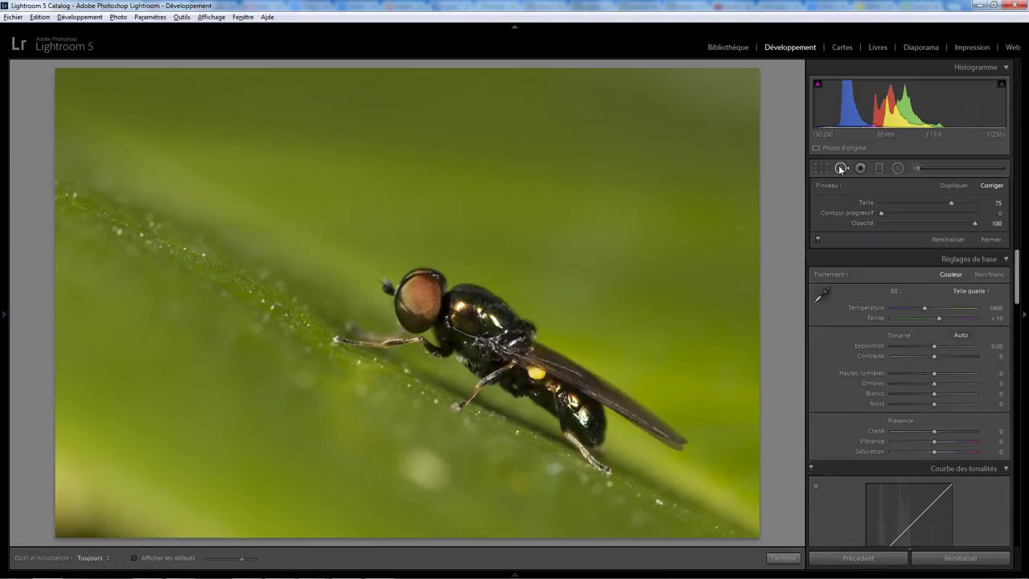
pyautogui.click(491, 171)
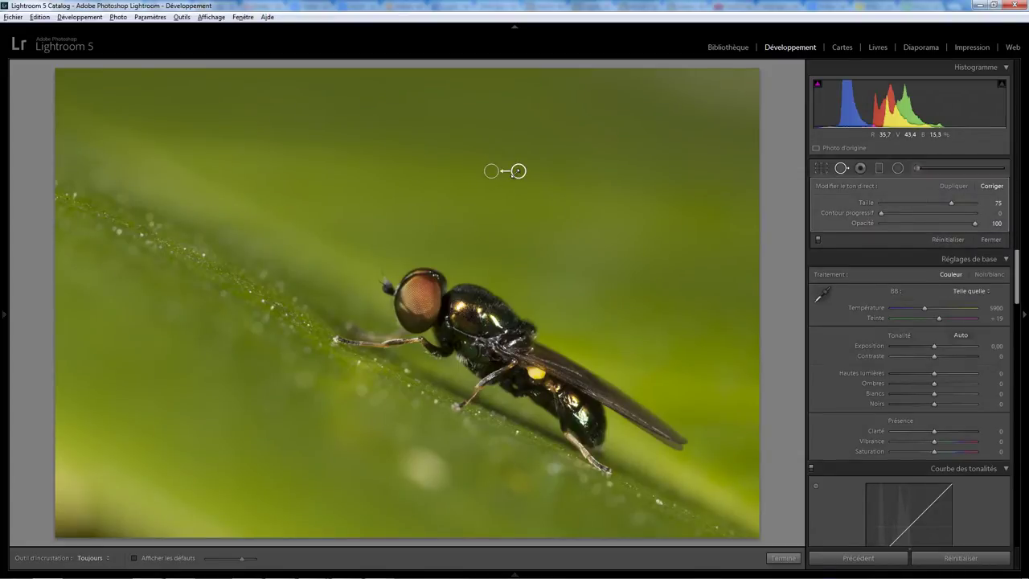
pyautogui.click(793, 554)
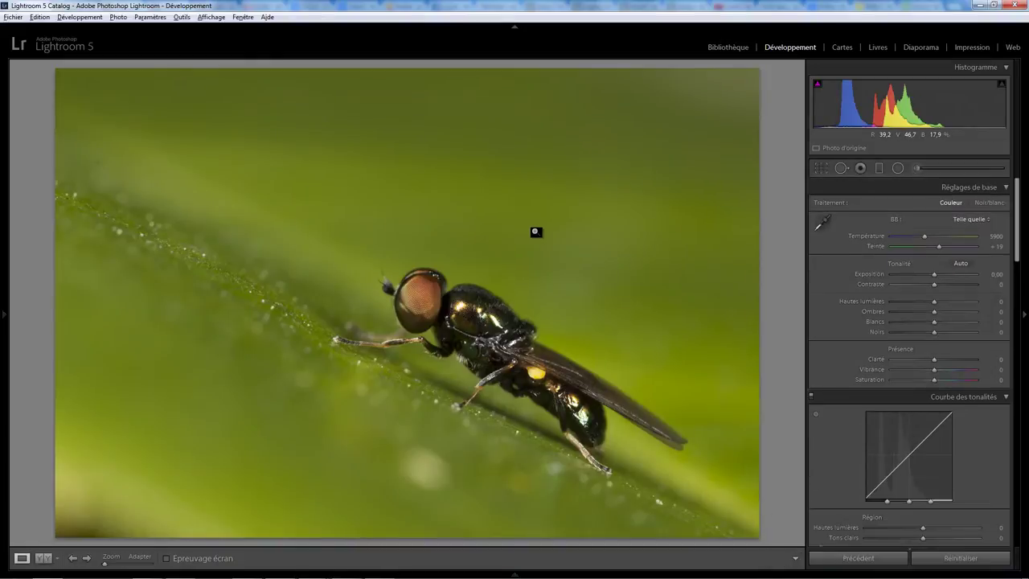
pyautogui.click(488, 170)
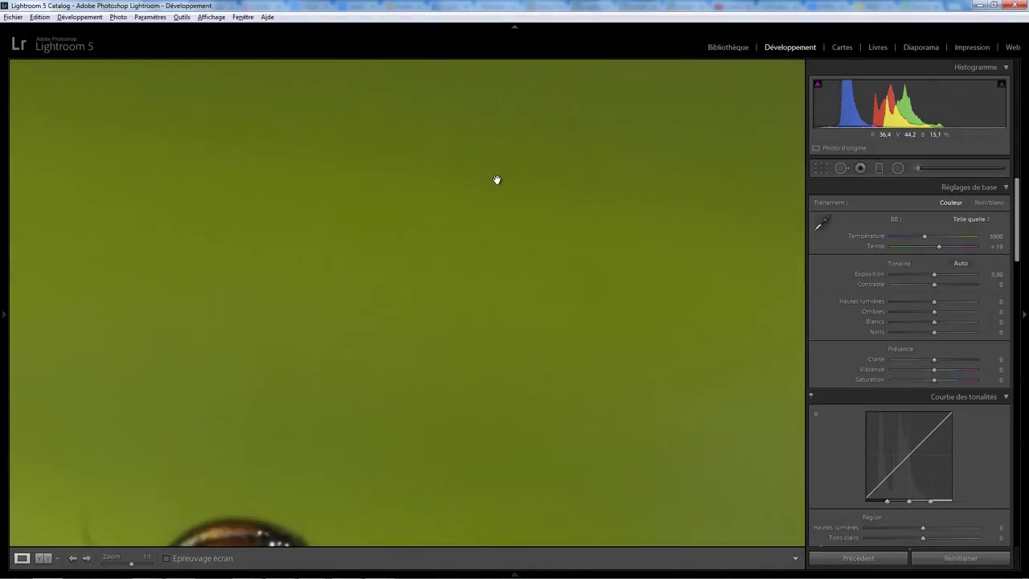
pyautogui.click(485, 181)
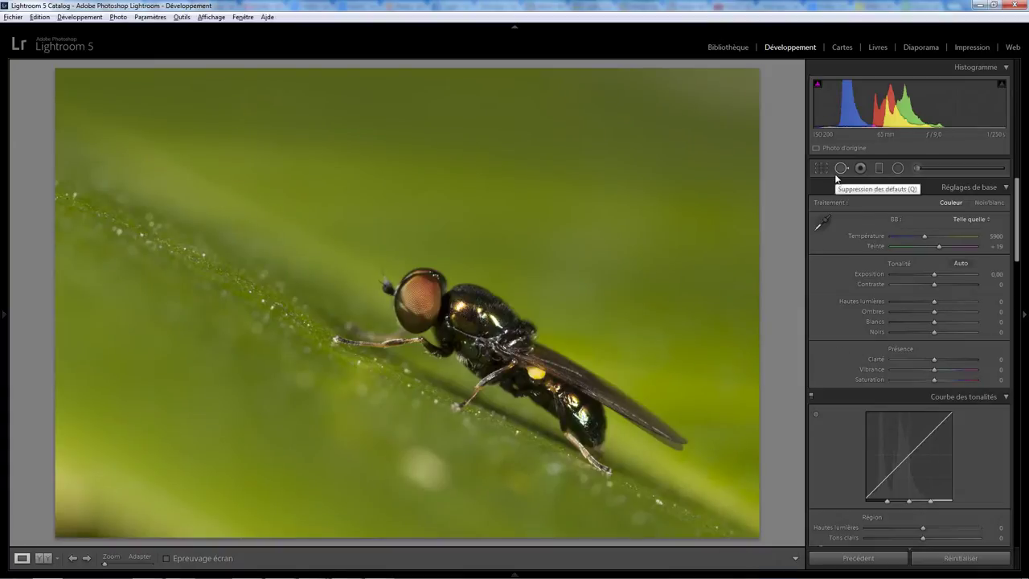
pyautogui.click(840, 168)
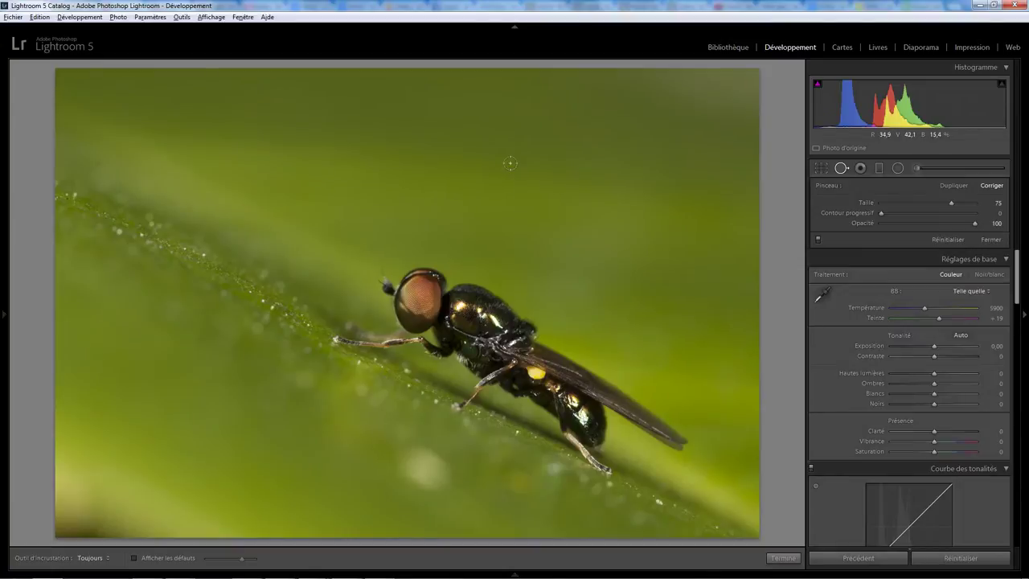
# - With Visualize Spots on, heal two dust spots near the top edge and finish
pyautogui.click(136, 558)
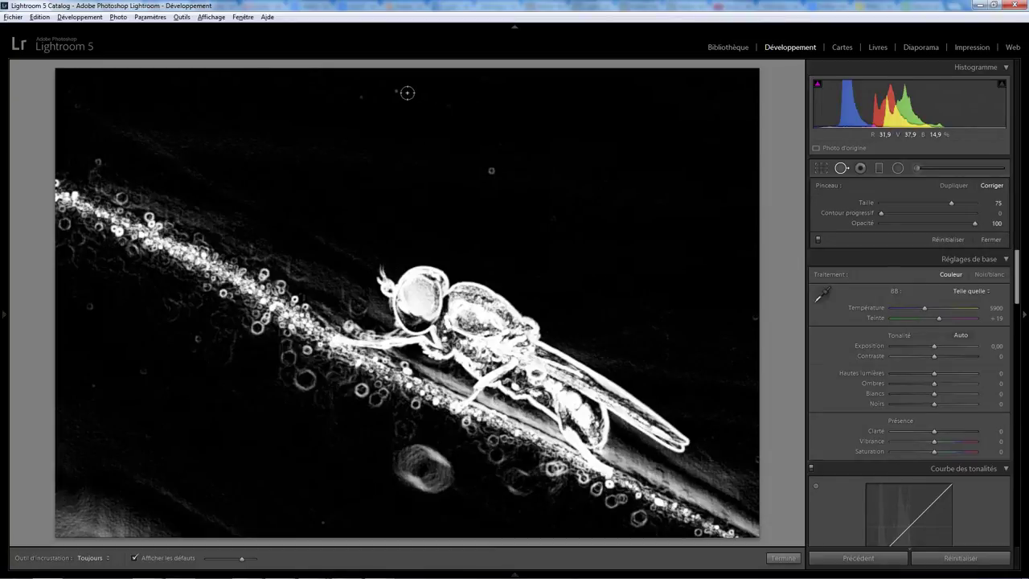
pyautogui.click(490, 170)
pyautogui.click(398, 89)
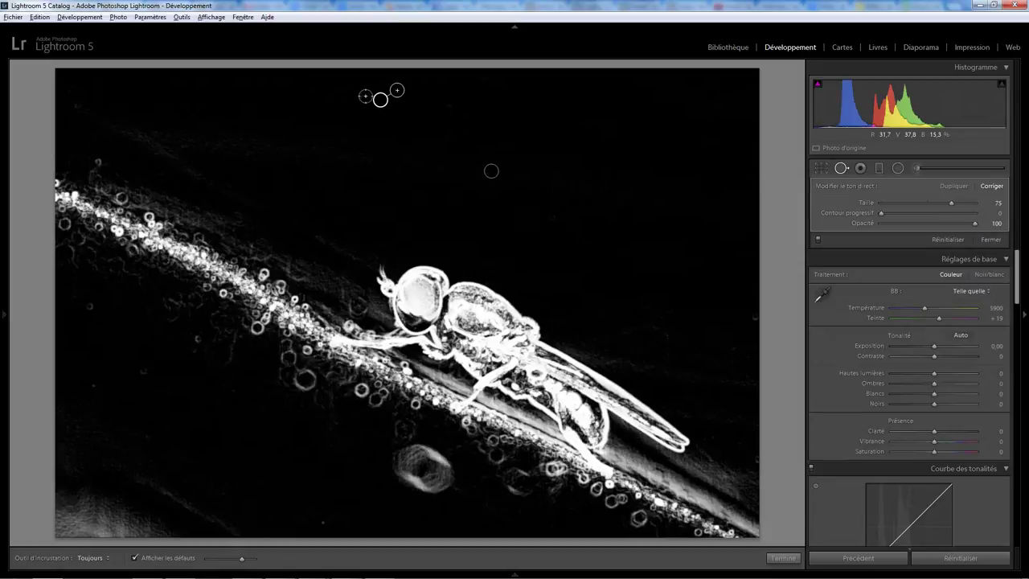
pyautogui.click(361, 98)
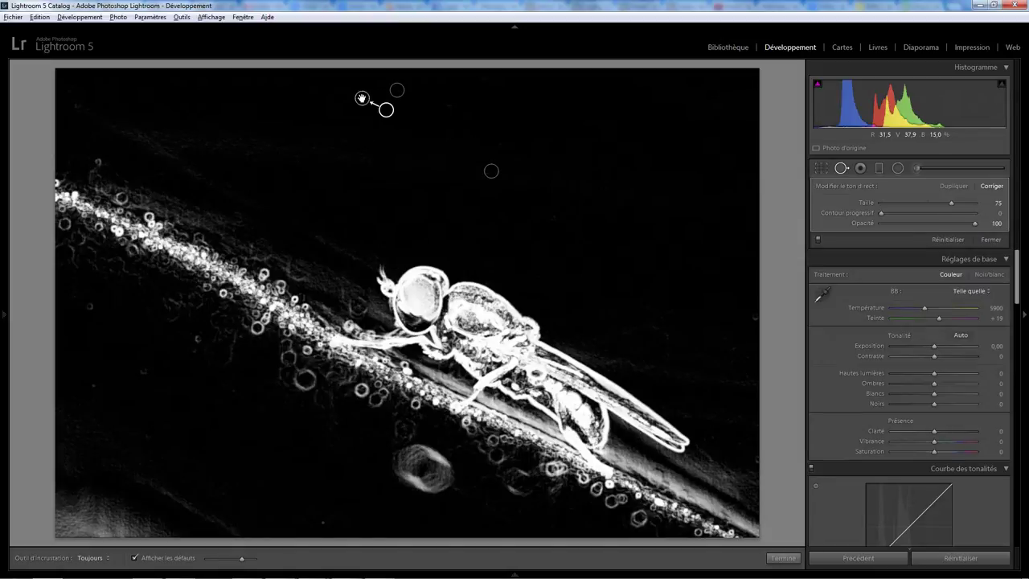
pyautogui.click(783, 557)
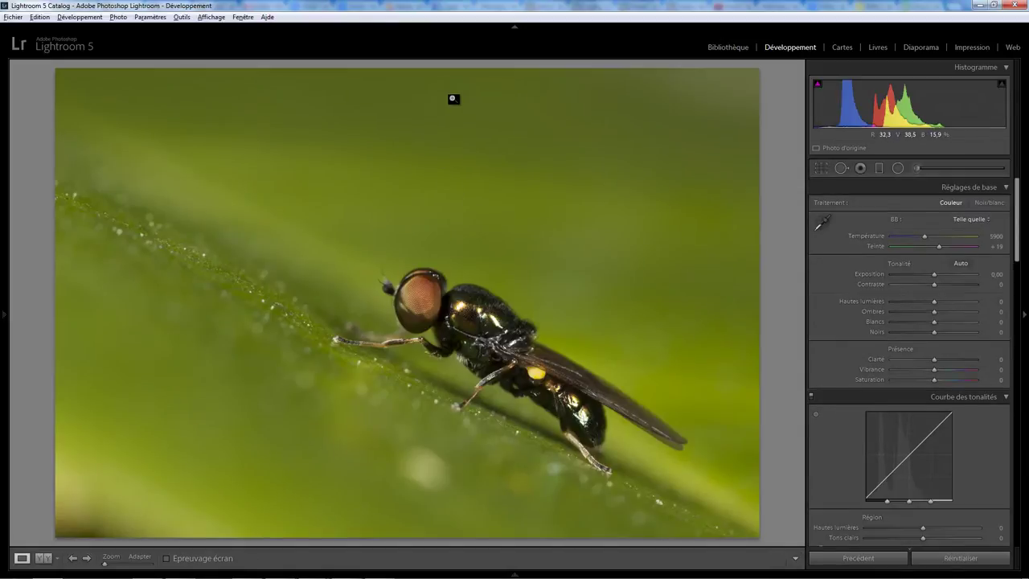
# - Heal three more specks in the upper green background and finish
pyautogui.click(840, 167)
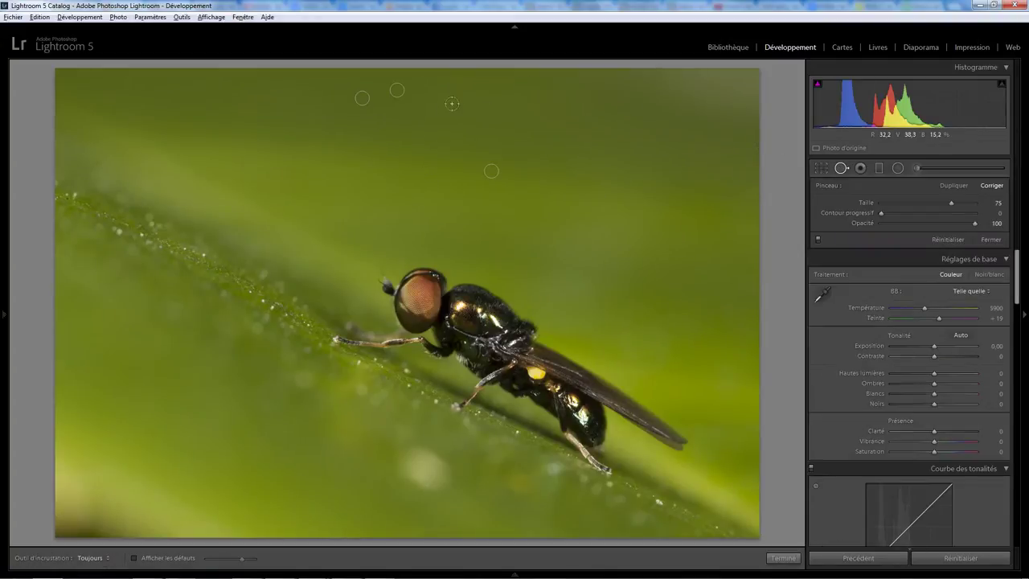
pyautogui.moveTo(451, 103); pyautogui.dragTo(482, 80)
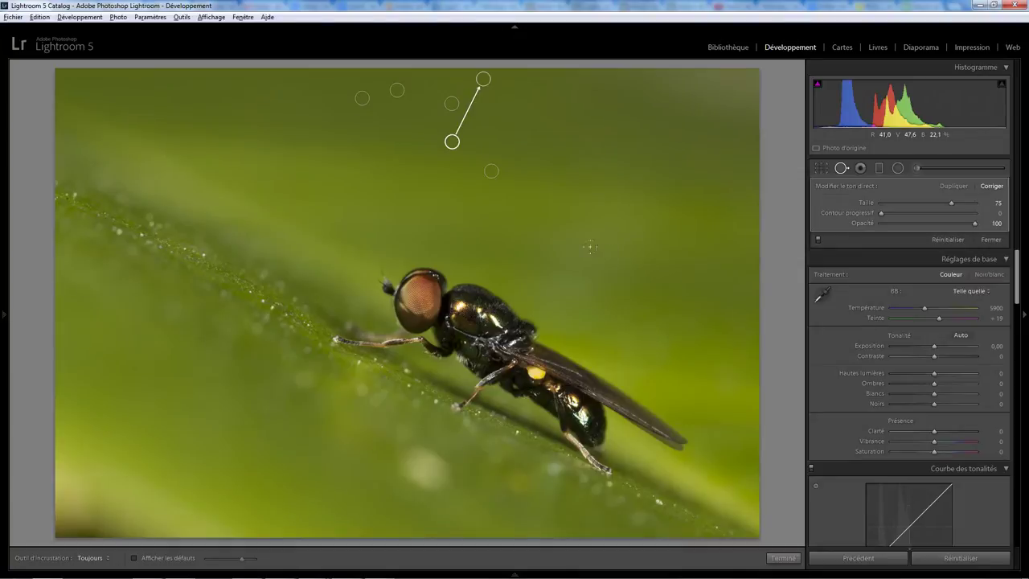
pyautogui.click(515, 159)
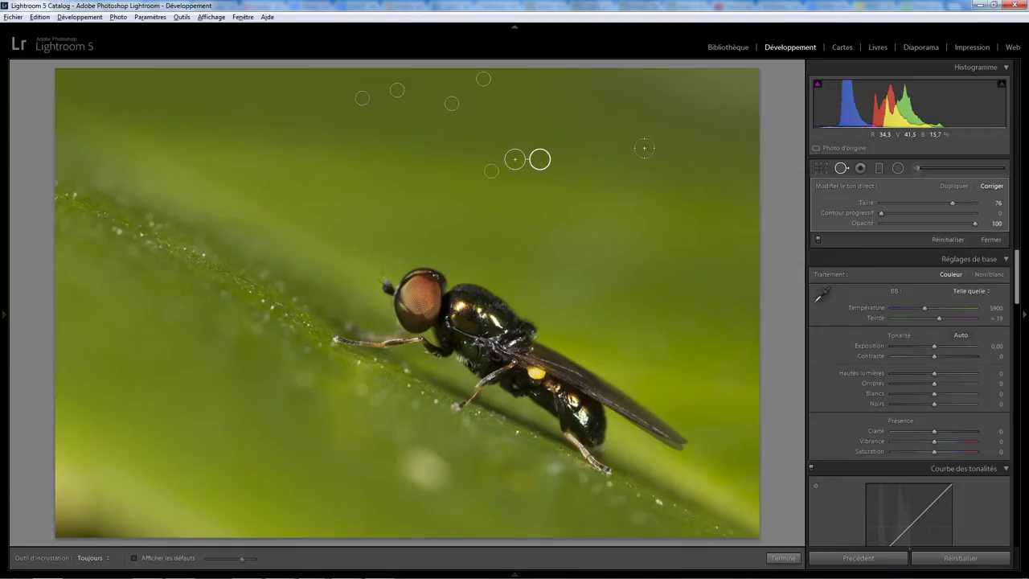
pyautogui.click(645, 113)
pyautogui.click(784, 558)
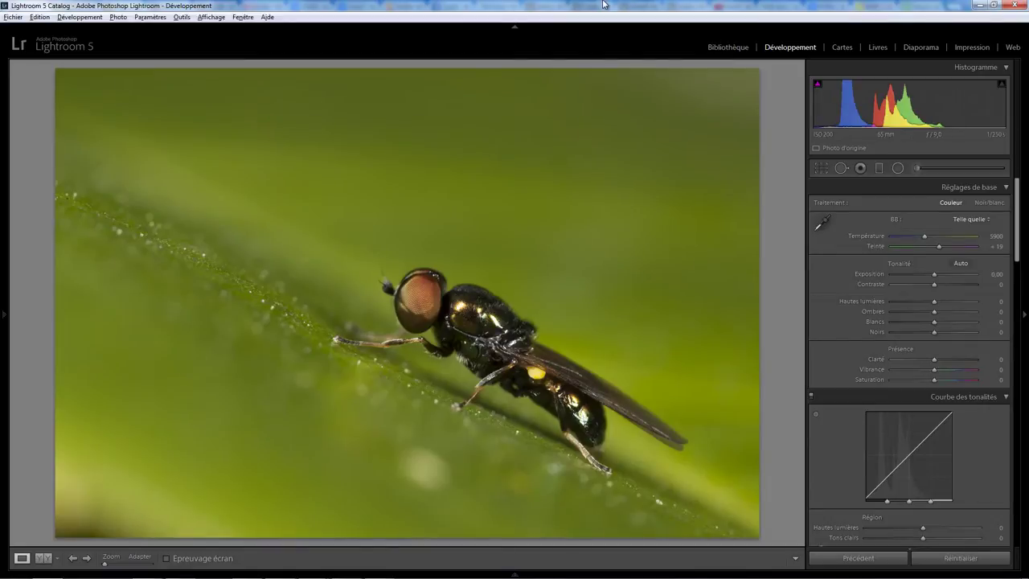
# - Add a spot right of the fly with its source moved onto the fly's eye
pyautogui.click(841, 168)
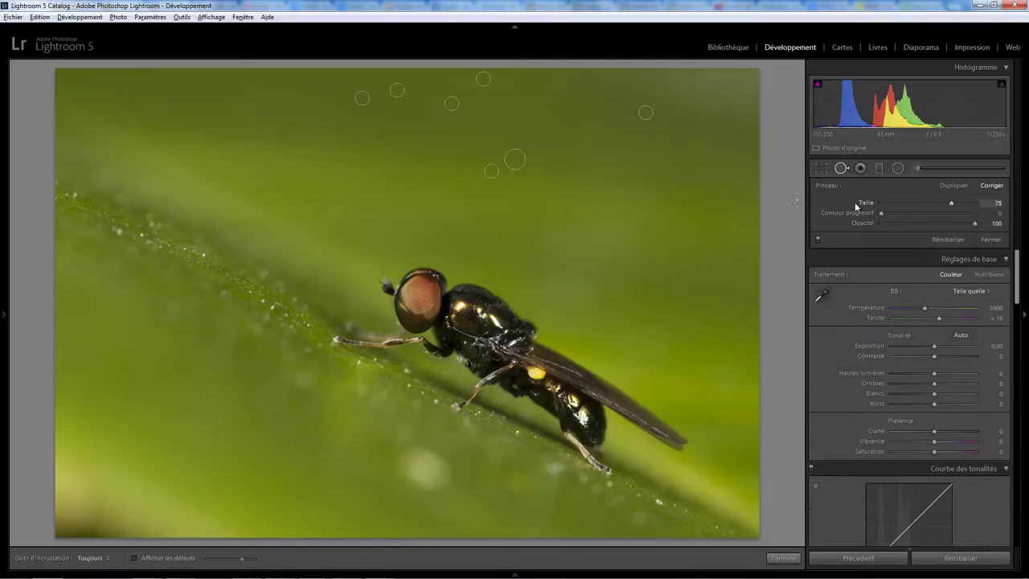
pyautogui.click(599, 257)
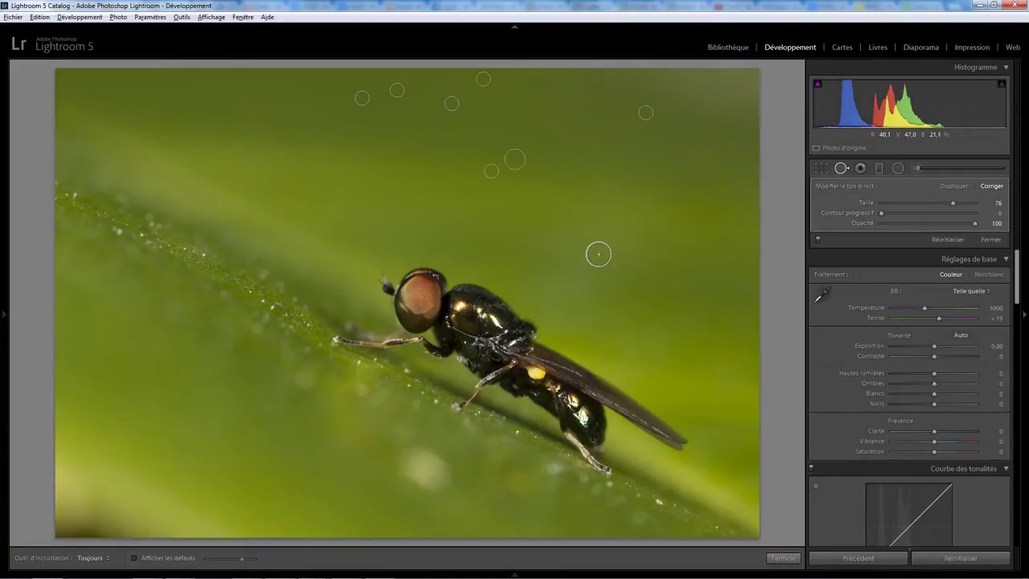
pyautogui.moveTo(568, 259)
pyautogui.mouseDown()
pyautogui.moveTo(409, 195)
pyautogui.moveTo(565, 233)
pyautogui.moveTo(700, 241)
pyautogui.moveTo(581, 310)
pyautogui.moveTo(581, 205)
pyautogui.moveTo(659, 301)
pyautogui.moveTo(565, 265)
pyautogui.moveTo(417, 296)
pyautogui.moveTo(452, 260)
pyautogui.moveTo(602, 202)
pyautogui.moveTo(661, 280)
pyautogui.moveTo(658, 291)
pyautogui.moveTo(486, 306)
pyautogui.moveTo(598, 254)
pyautogui.mouseUp()
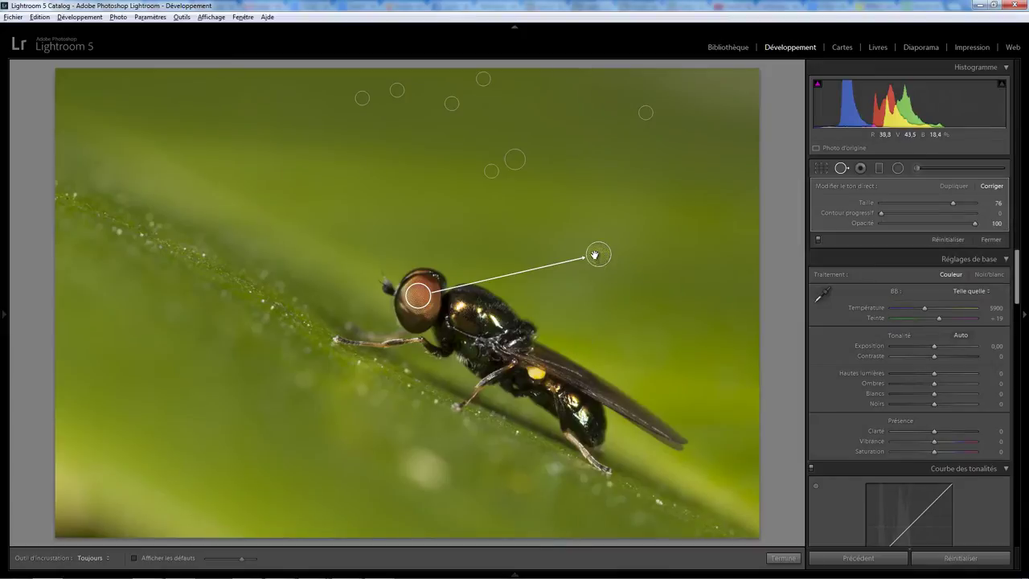
# - View the eye-sampled spot at 1:1 and switch it from Heal to Clone
pyautogui.click(784, 557)
pyautogui.click(605, 254)
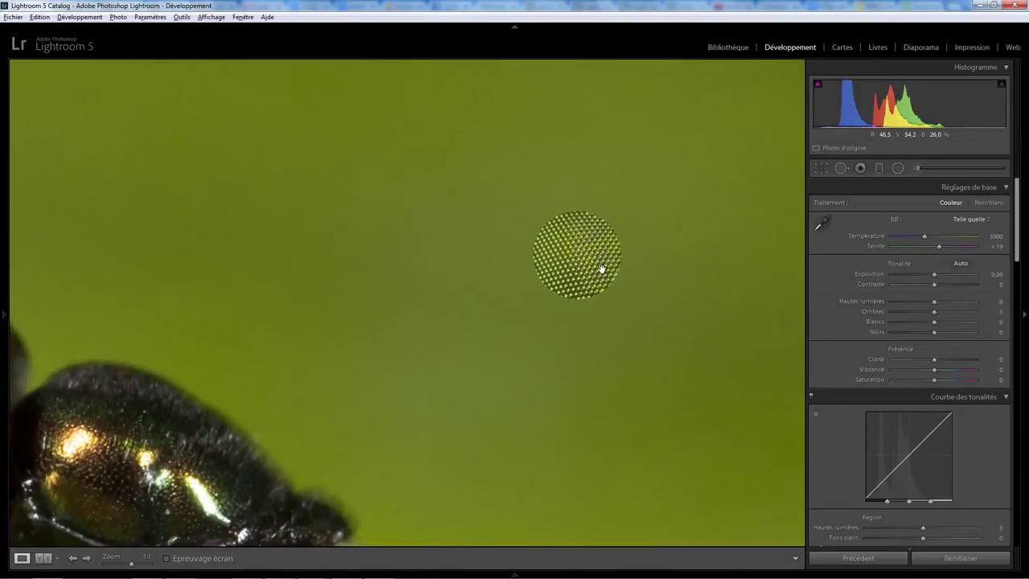
pyautogui.click(842, 168)
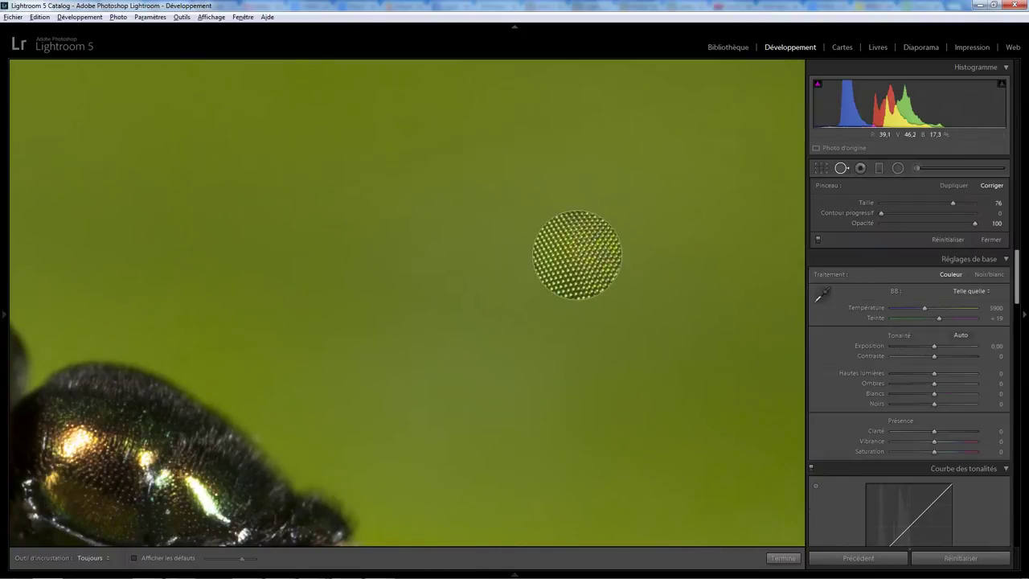
pyautogui.click(587, 254)
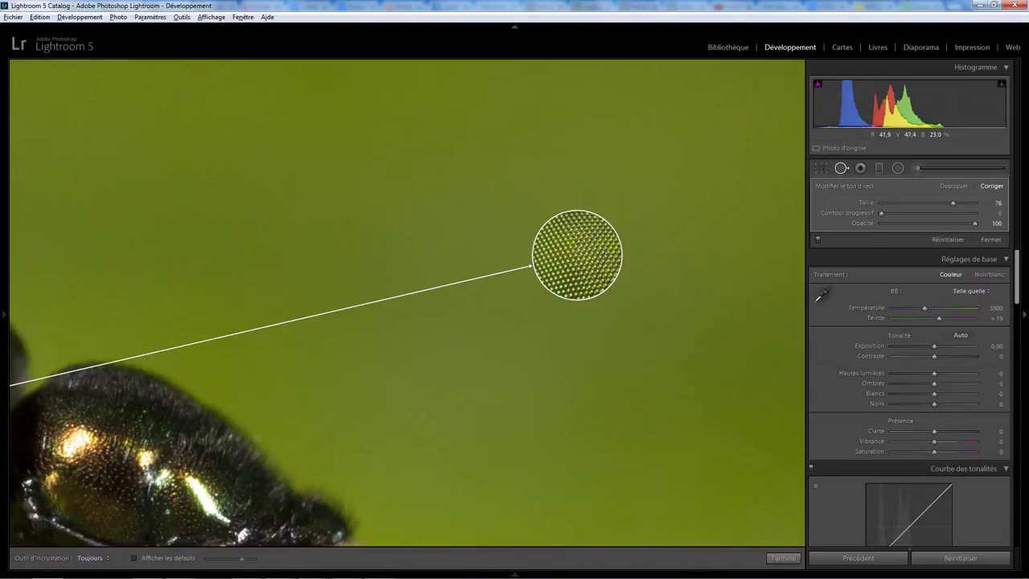
pyautogui.click(953, 186)
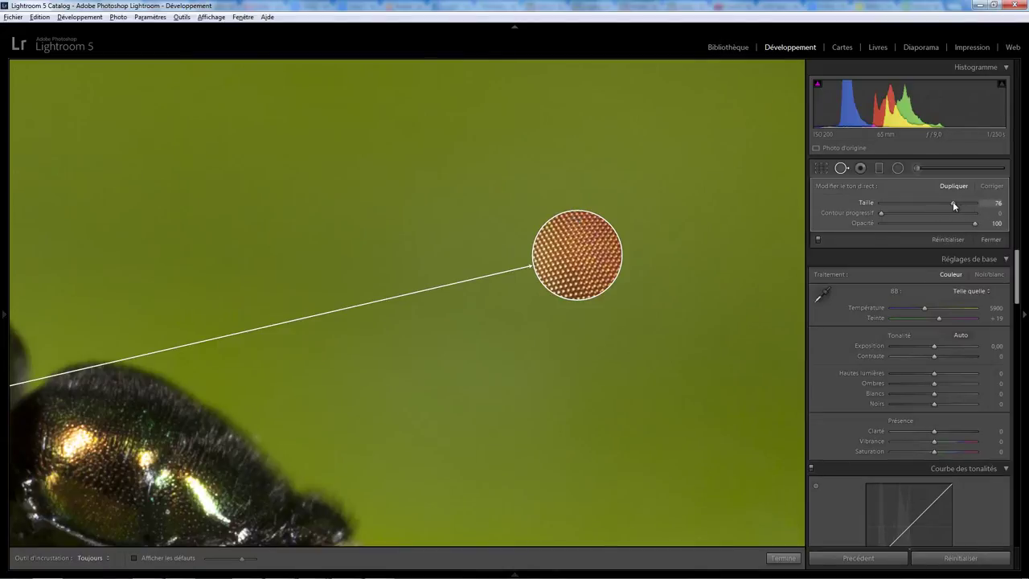
# - Tweak the cloned spot's size, set Feather to 0, and keep opacity at 100
pyautogui.moveTo(953, 202); pyautogui.dragTo(952, 205)
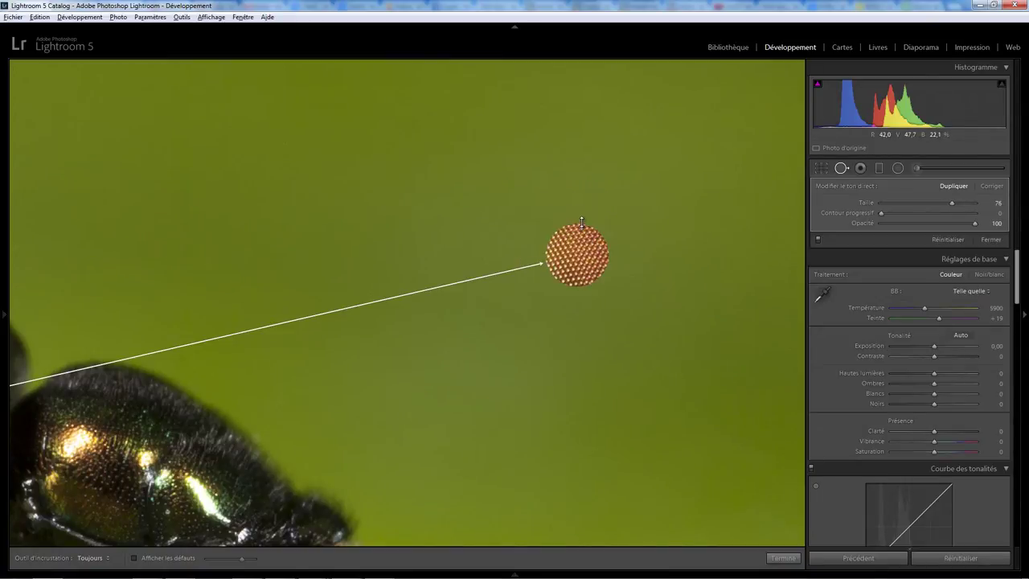
pyautogui.moveTo(581, 221); pyautogui.dragTo(584, 217)
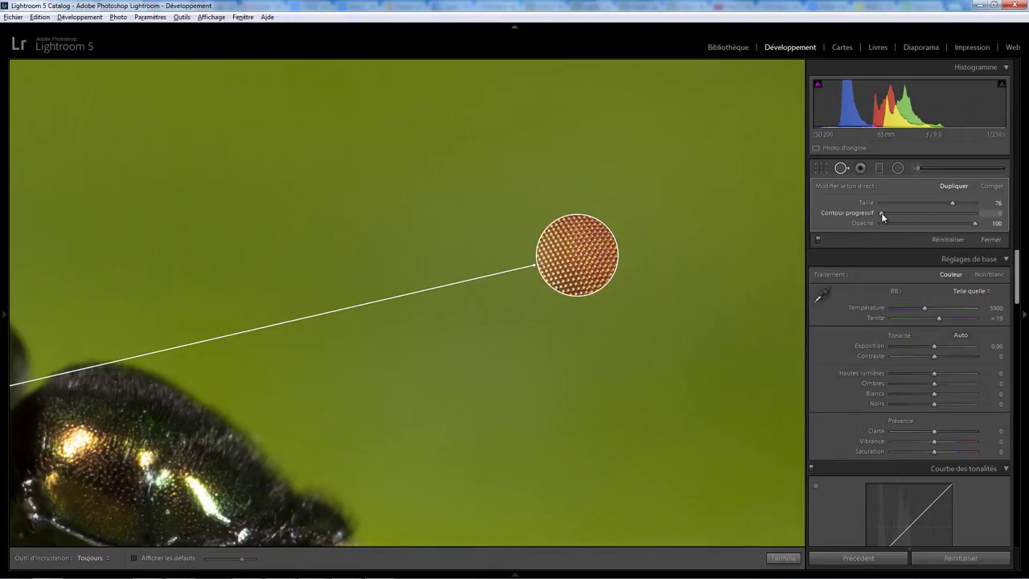
pyautogui.moveTo(882, 214); pyautogui.dragTo(1015, 212)
pyautogui.moveTo(943, 213)
pyautogui.mouseDown()
pyautogui.moveTo(876, 214)
pyautogui.moveTo(970, 209)
pyautogui.mouseUp()
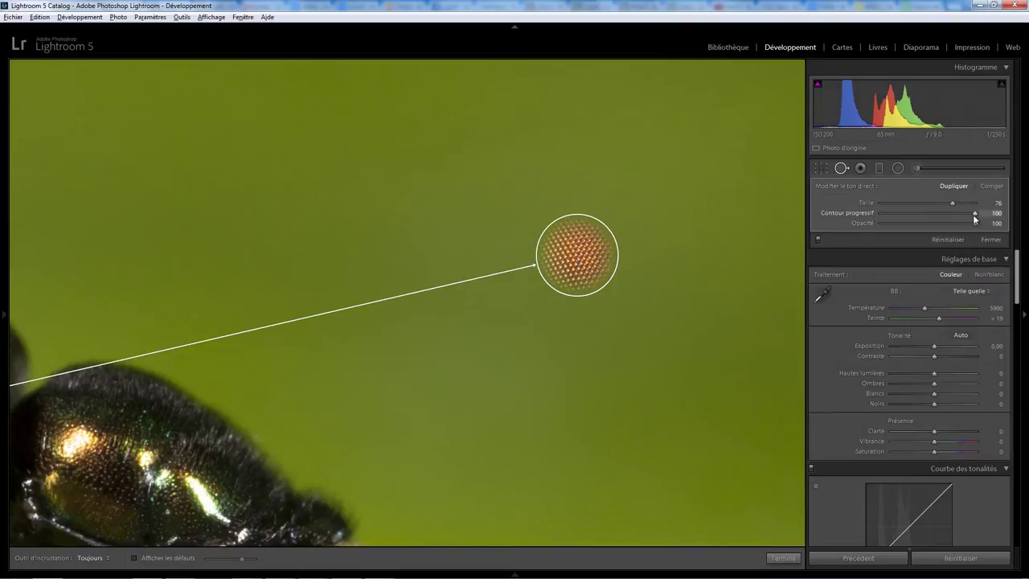
pyautogui.write('0')
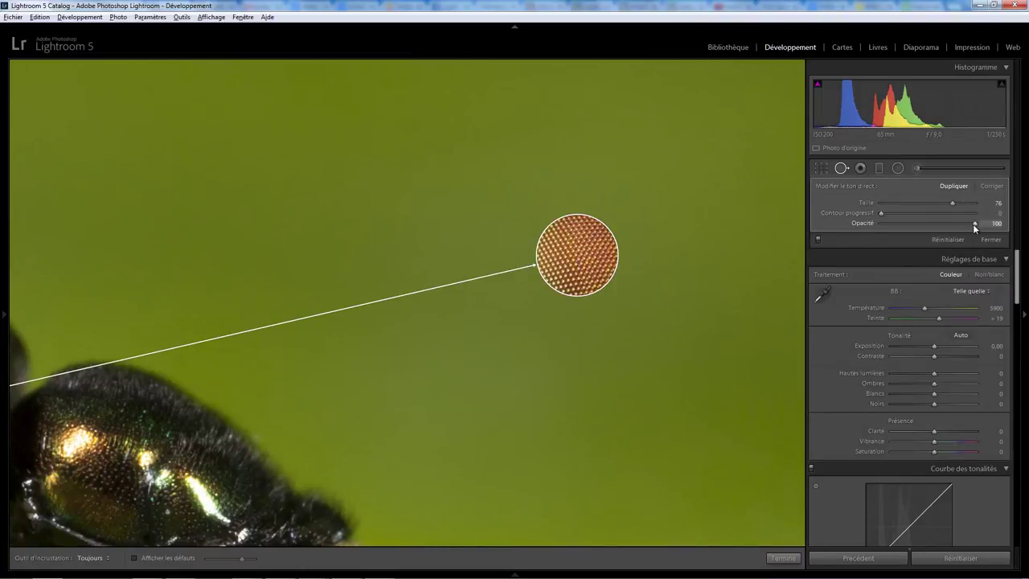
pyautogui.moveTo(944, 225)
pyautogui.mouseDown()
pyautogui.moveTo(870, 230)
pyautogui.moveTo(916, 226)
pyautogui.mouseUp()
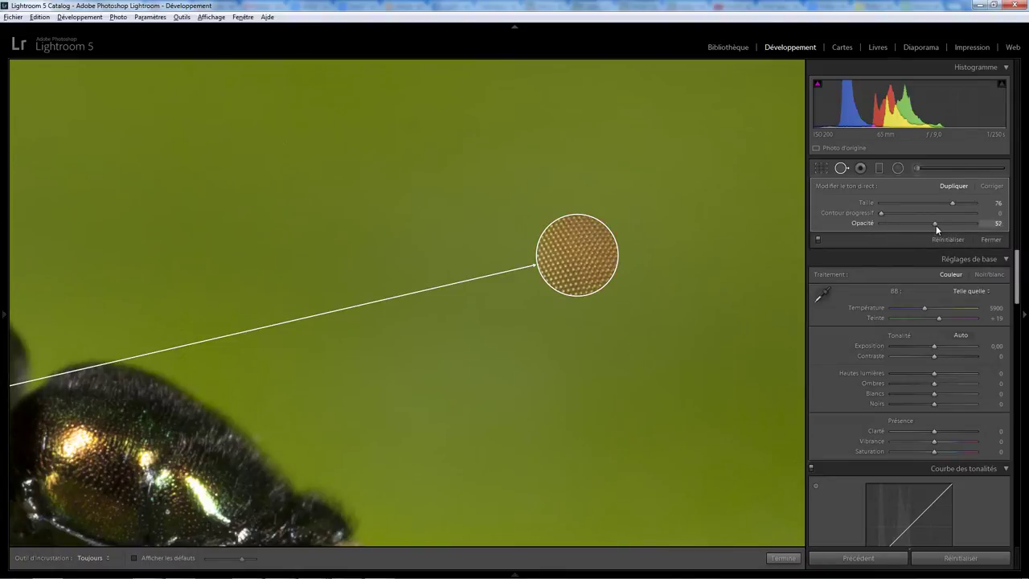
pyautogui.moveTo(988, 228)
pyautogui.mouseDown()
pyautogui.moveTo(883, 225)
pyautogui.moveTo(971, 224)
pyautogui.mouseUp()
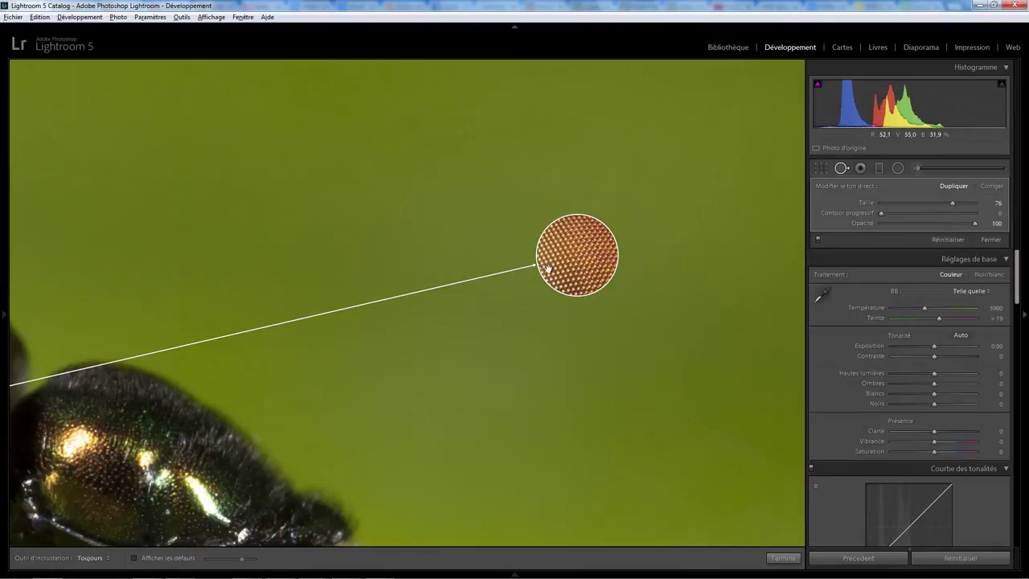
# - Enlarge the spot to size 77, keep it in Clone mode, finish, and view the whole photo
pyautogui.moveTo(581, 214); pyautogui.dragTo(635, 253)
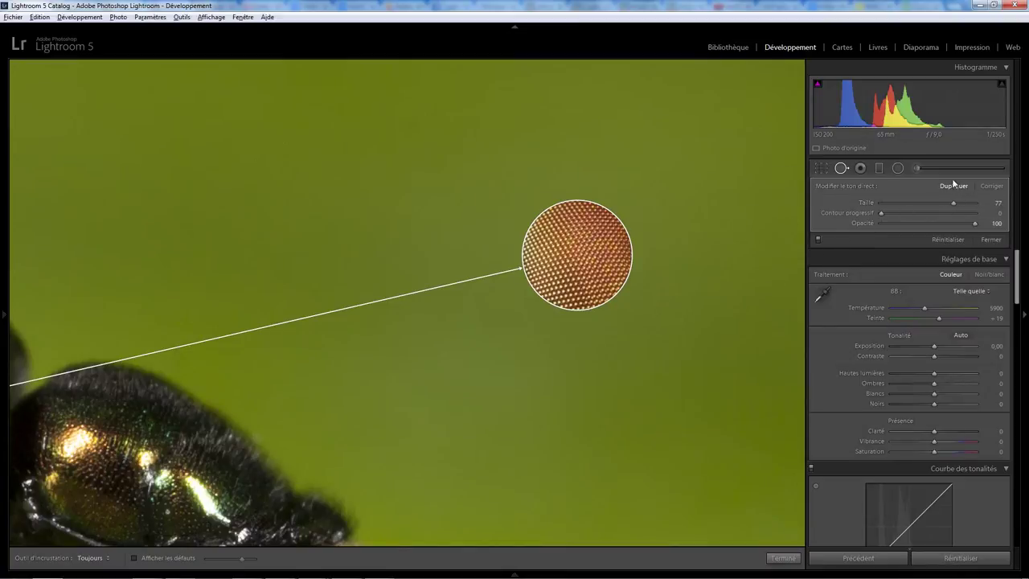
pyautogui.click(991, 185)
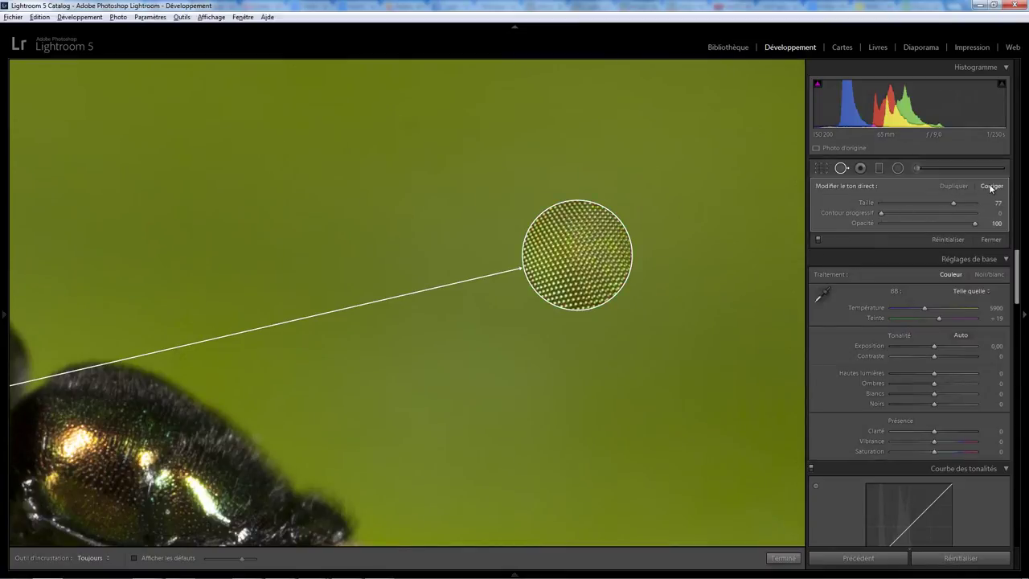
pyautogui.click(953, 186)
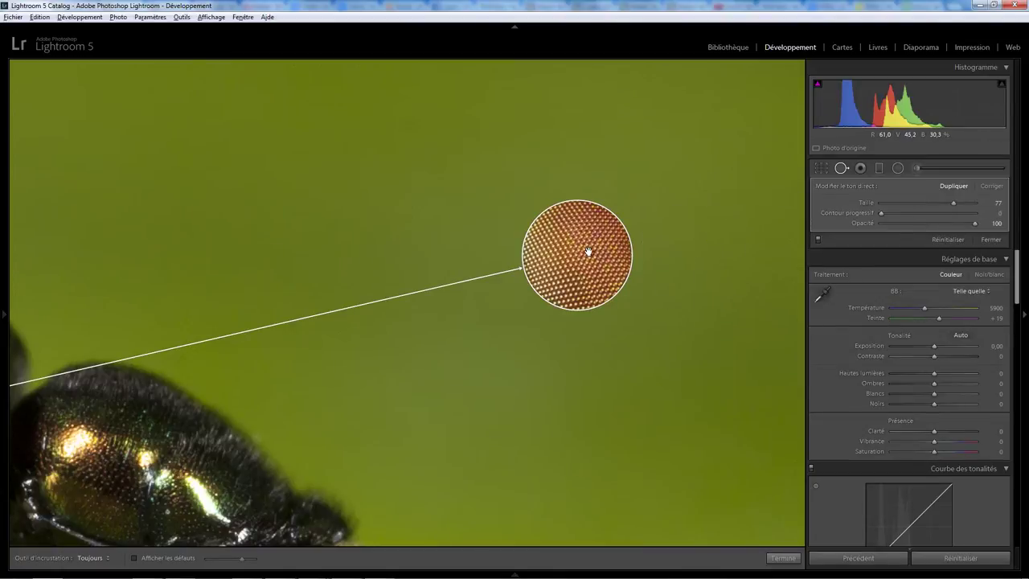
pyautogui.click(783, 558)
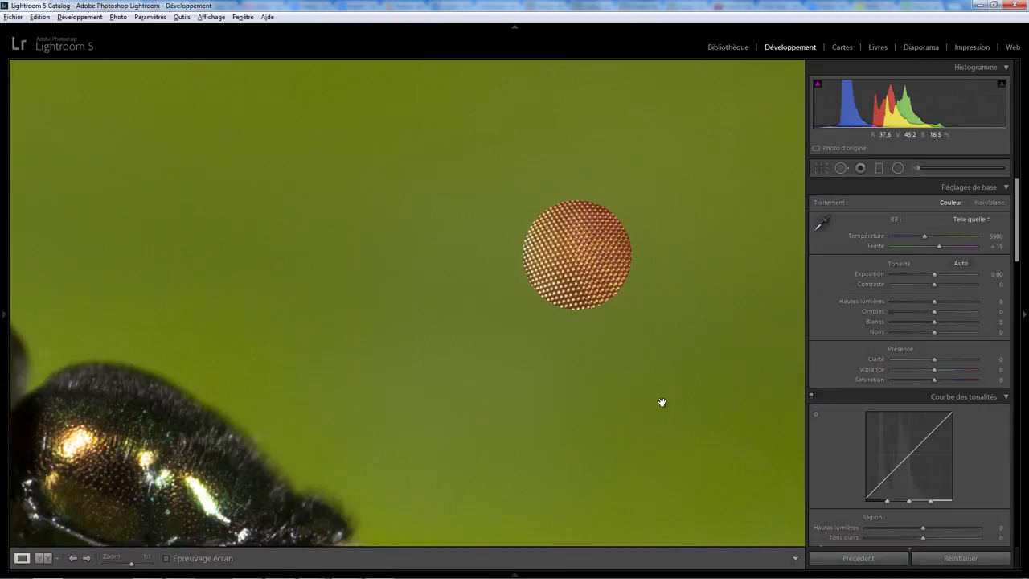
pyautogui.click(651, 336)
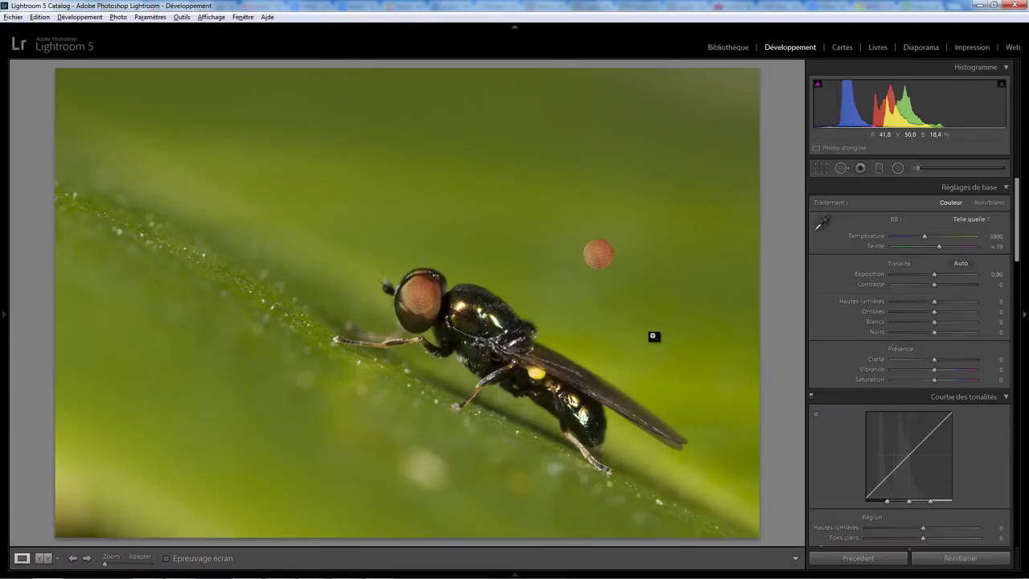
# - Advance two photos to the rapeseed stem in front of the blurred chapel
pyautogui.press('Right')
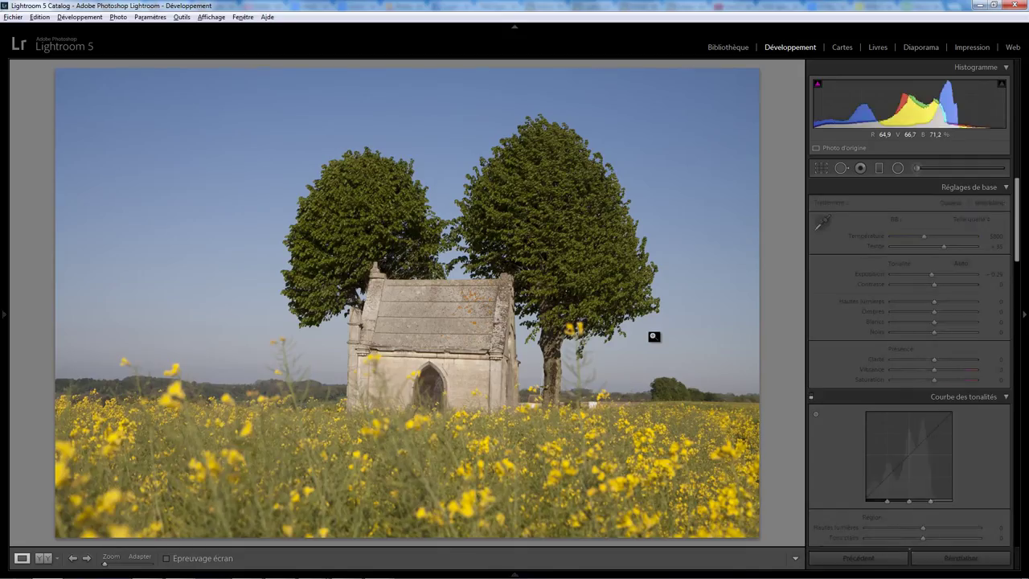
pyautogui.press('Right')
pyautogui.press('Right')
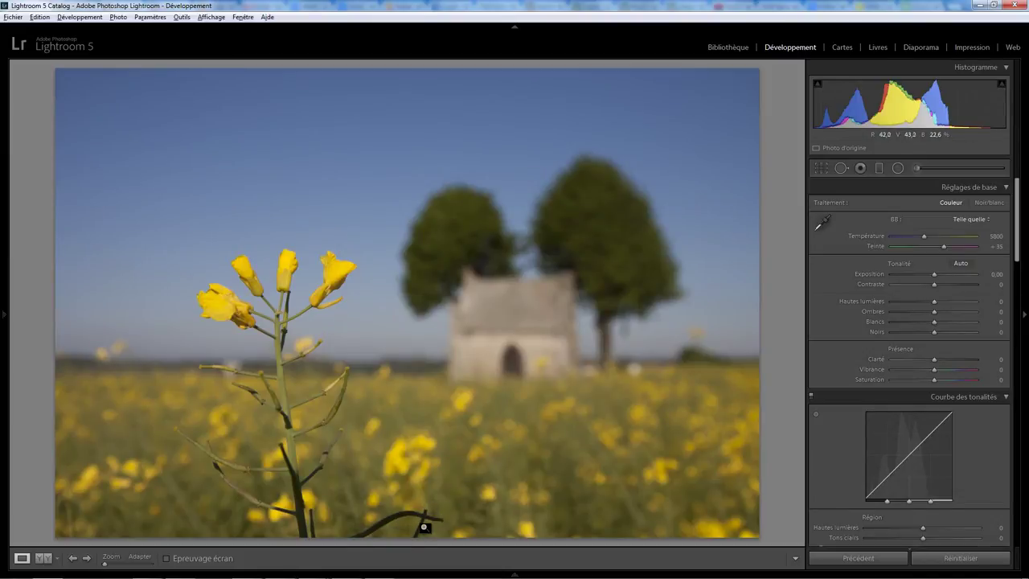
# - Set the Spot Removal brush size and Feather 39, then paint over the dark stem at the bottom
pyautogui.click(844, 168)
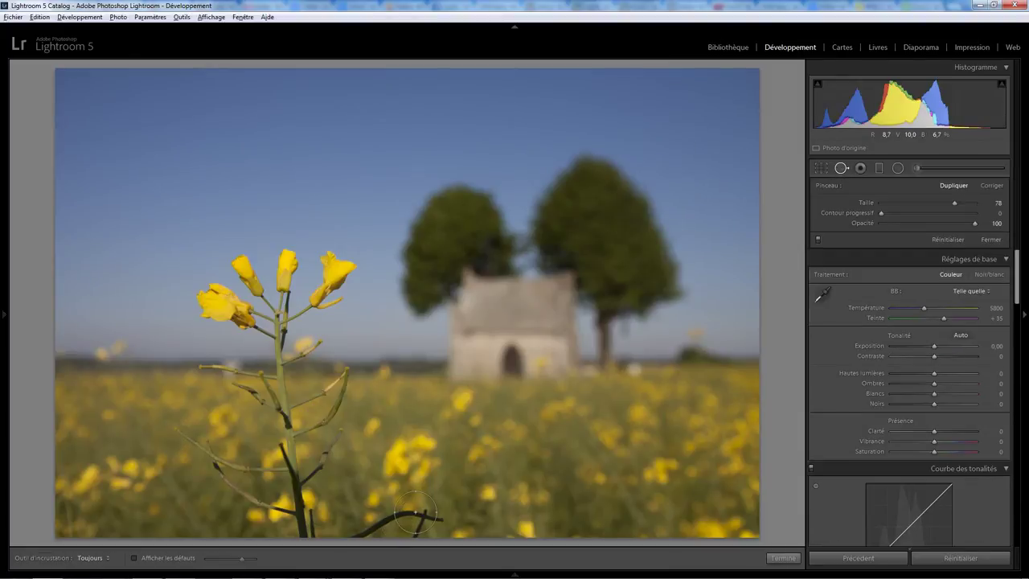
pyautogui.scroll(3, 406, 514)
pyautogui.scroll(3, 401, 515)
pyautogui.scroll(2, 401, 514)
pyautogui.scroll(3, 398, 517)
pyautogui.scroll(-5, 502, 446)
pyautogui.moveTo(882, 212); pyautogui.dragTo(916, 213)
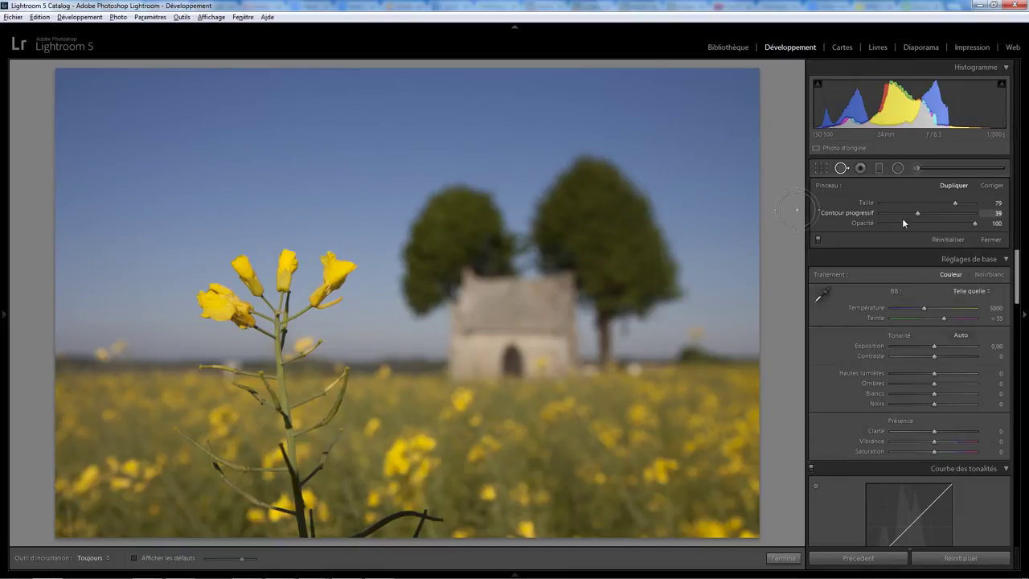
pyautogui.scroll(-2, 445, 517)
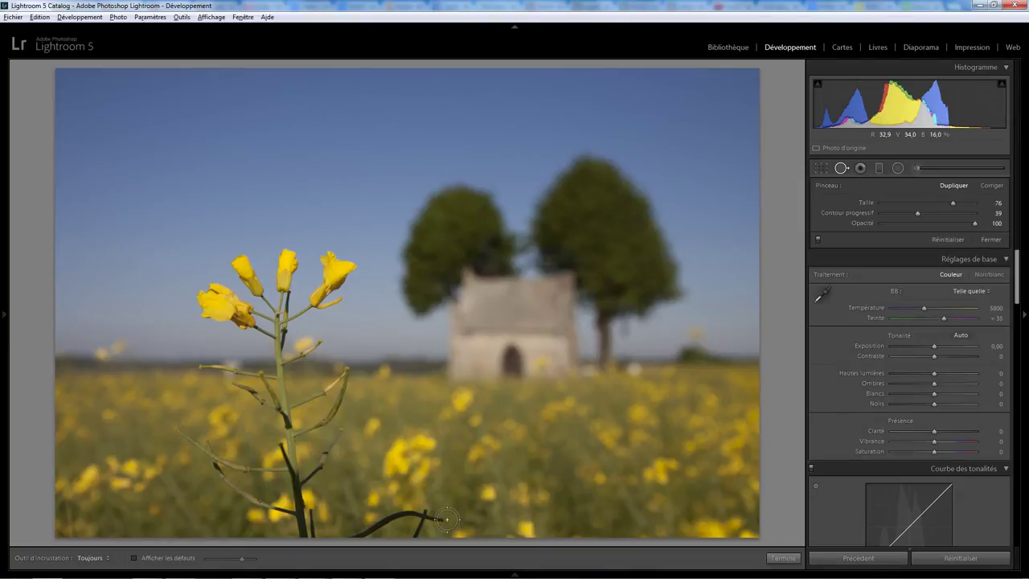
pyautogui.moveTo(446, 519); pyautogui.dragTo(342, 542)
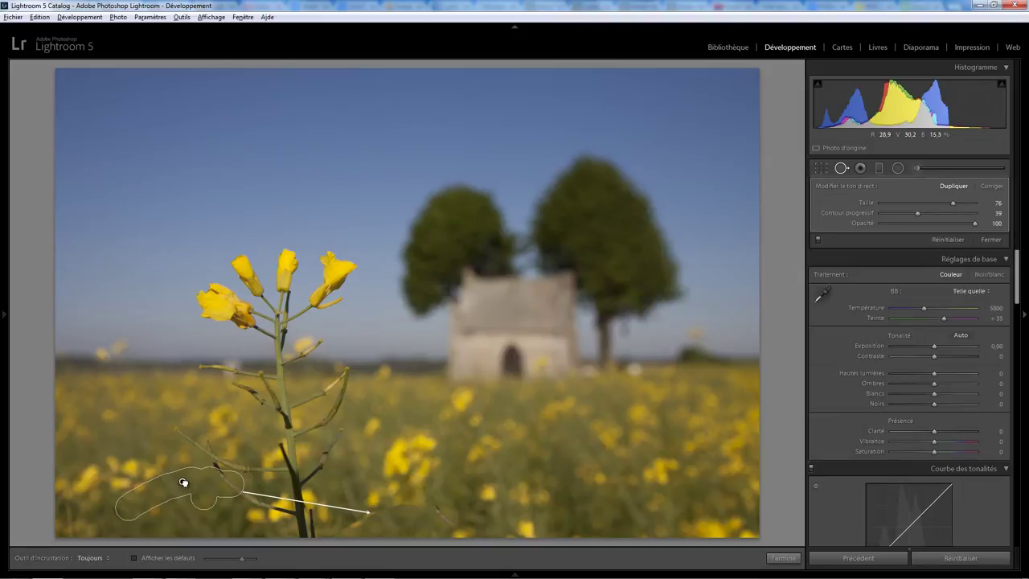
# - Switch the stem spot to Heal, sourcing from clean field to the right, then finish
pyautogui.moveTo(184, 483)
pyautogui.mouseDown()
pyautogui.moveTo(466, 431)
pyautogui.moveTo(593, 482)
pyautogui.mouseUp()
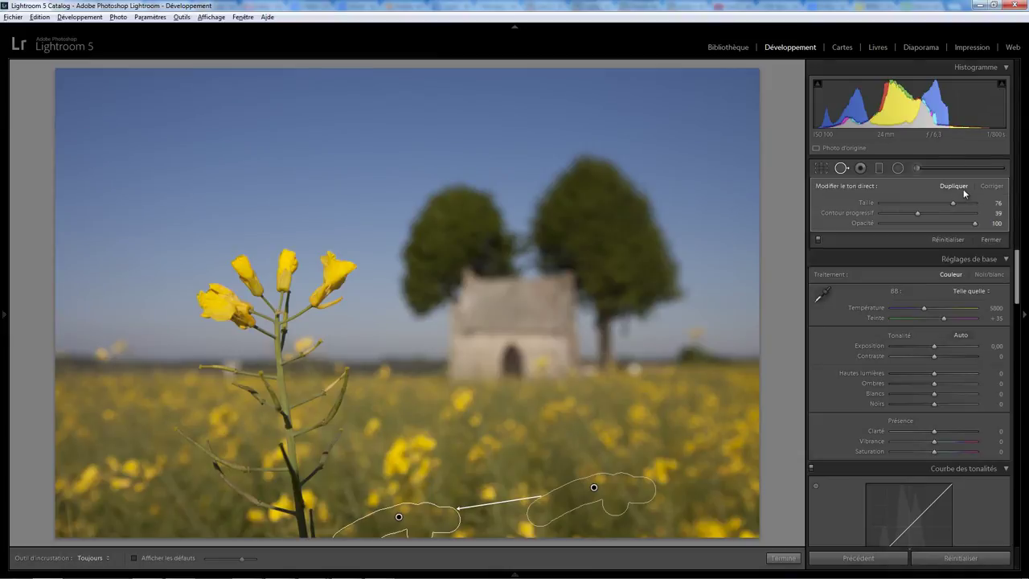
pyautogui.click(992, 187)
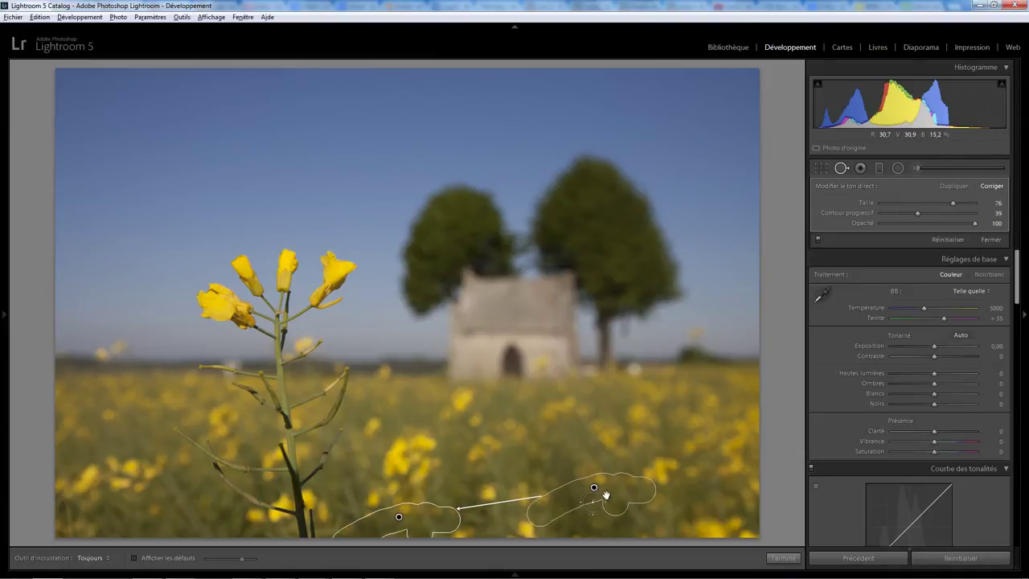
pyautogui.moveTo(592, 488)
pyautogui.mouseDown()
pyautogui.moveTo(584, 482)
pyautogui.moveTo(582, 494)
pyautogui.moveTo(627, 483)
pyautogui.mouseUp()
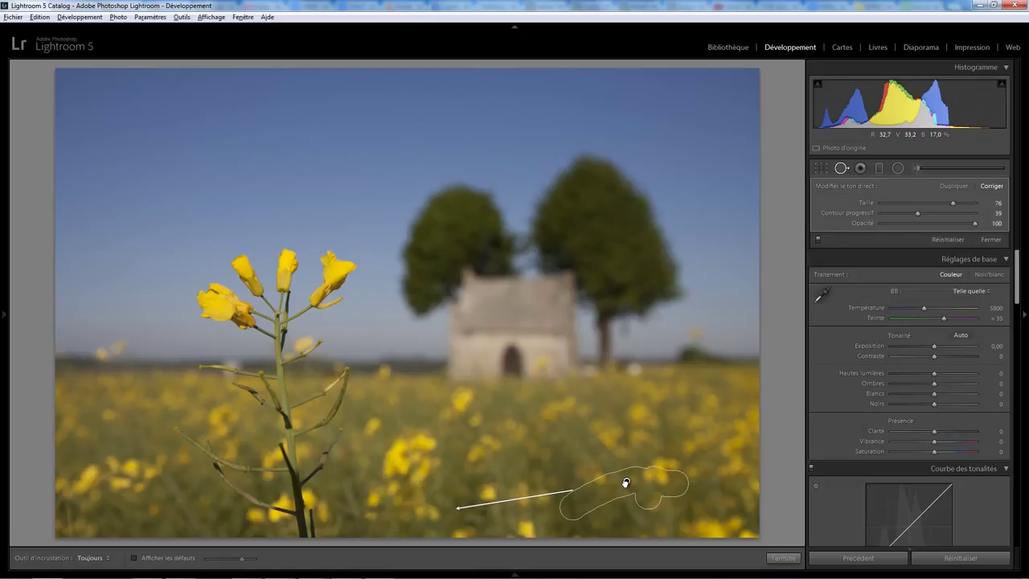
pyautogui.moveTo(626, 482); pyautogui.dragTo(627, 482)
pyautogui.click(782, 557)
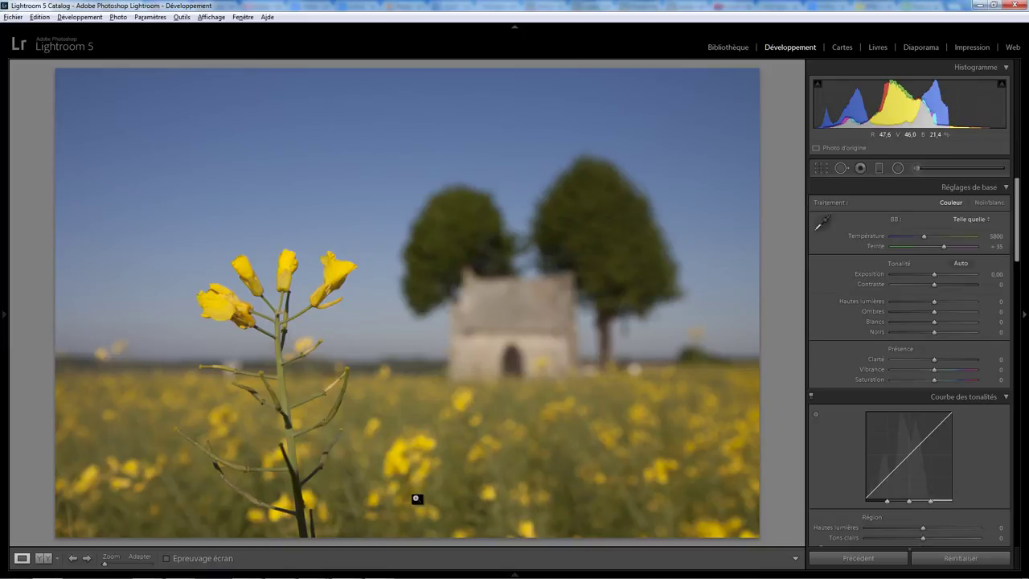
# - Compare Clone (Dupliquer) against Heal (Corriger) on the stem spot, keeping Heal
pyautogui.click(841, 168)
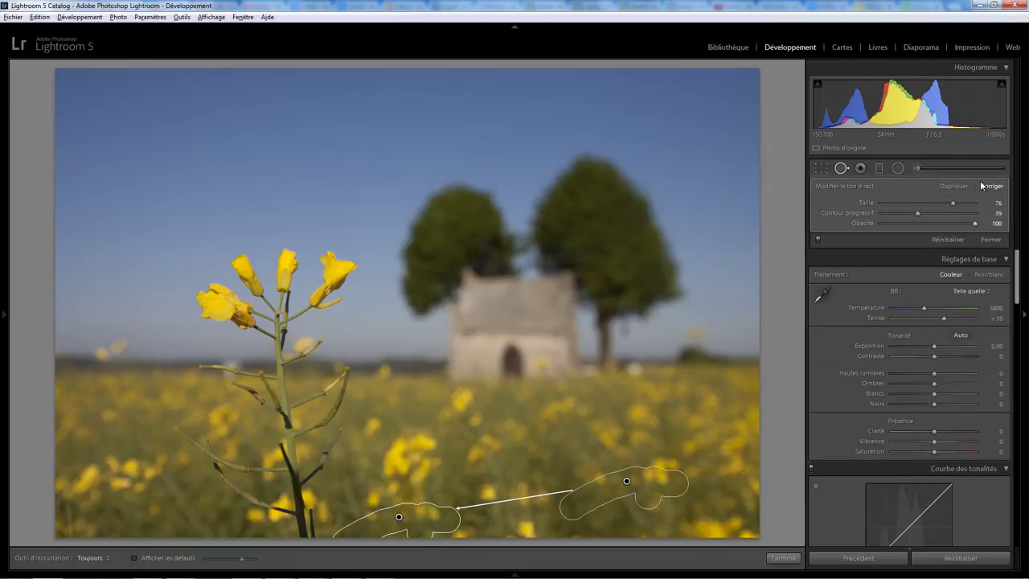
pyautogui.click(954, 185)
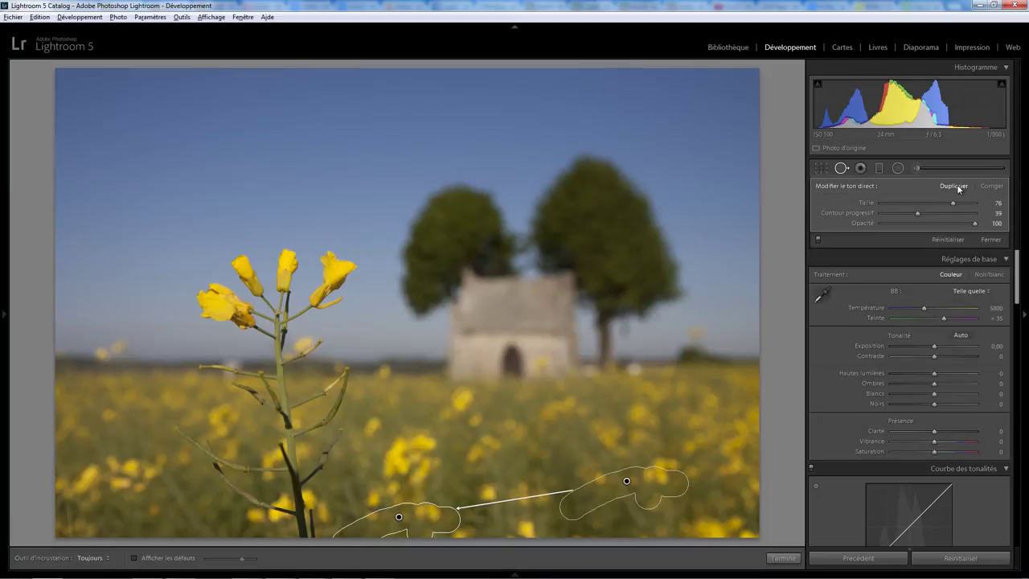
pyautogui.click(992, 185)
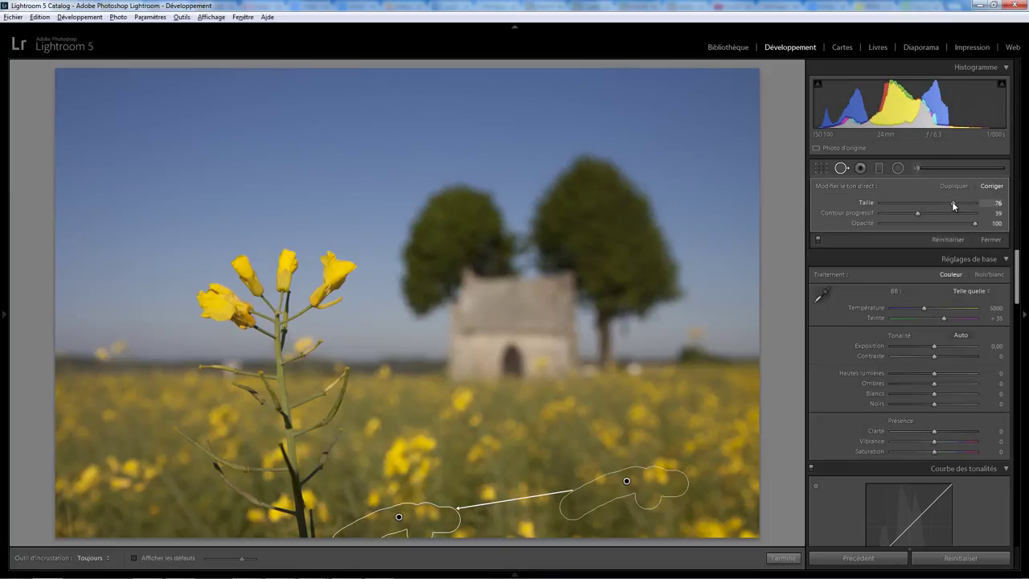
# - Shrink the stem spot, cut its feathering from 39 to 1, and magnify the retouched area
pyautogui.moveTo(888, 211); pyautogui.dragTo(949, 206)
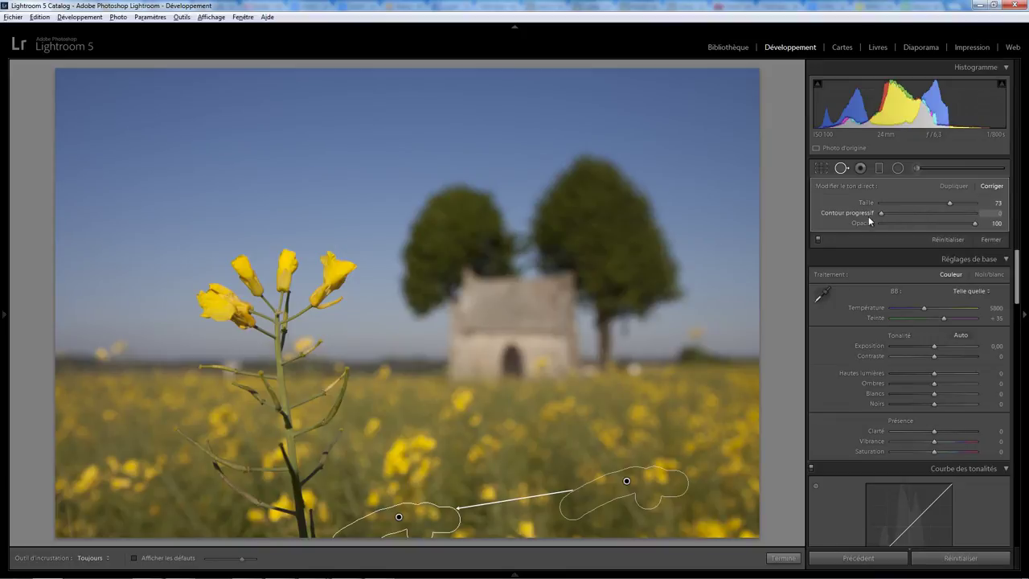
pyautogui.moveTo(871, 218)
pyautogui.mouseDown()
pyautogui.moveTo(1002, 219)
pyautogui.moveTo(916, 224)
pyautogui.mouseUp()
pyautogui.click(783, 557)
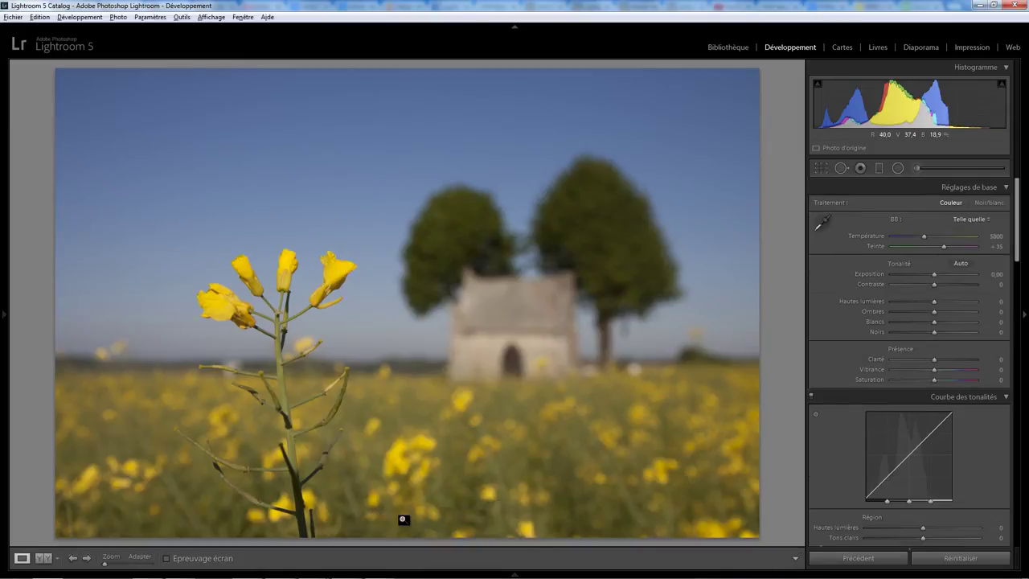
pyautogui.moveTo(403, 519); pyautogui.dragTo(589, 368)
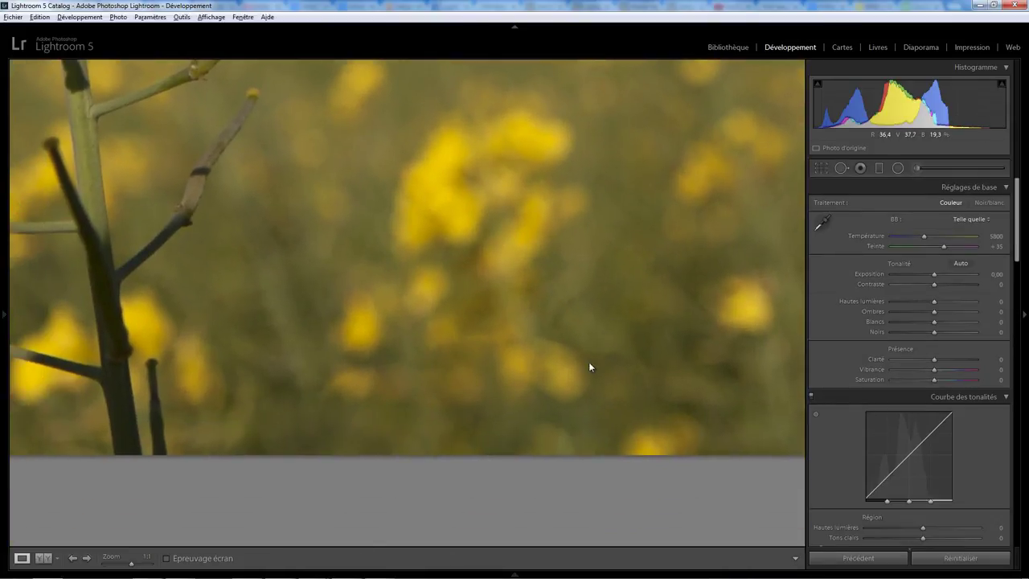
# - Reset the brush feathering to zero, then set the stem spot's feathering to 49
pyautogui.click(857, 169)
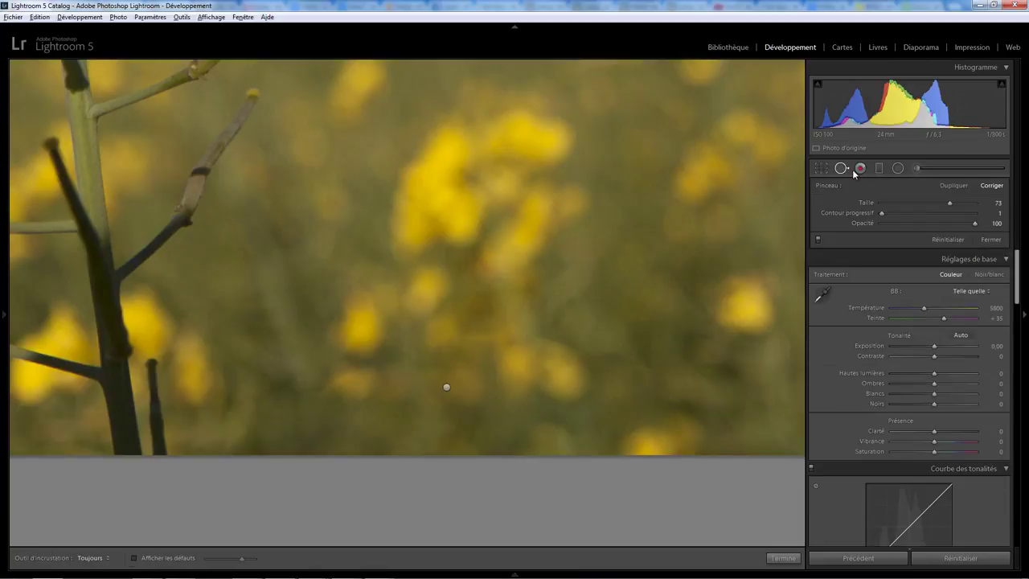
pyautogui.moveTo(884, 212); pyautogui.dragTo(922, 217)
pyautogui.doubleClick(859, 214)
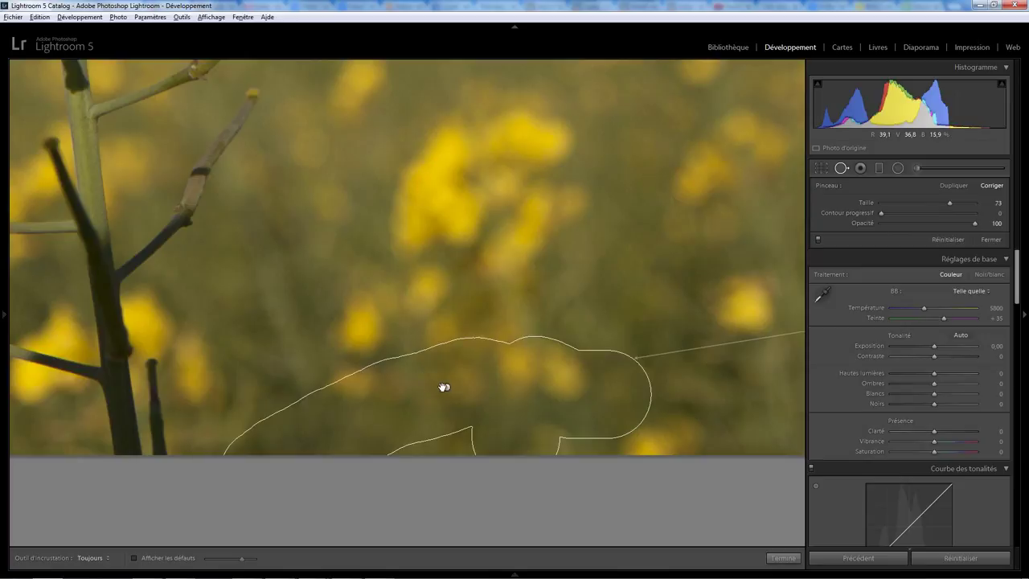
pyautogui.click(445, 387)
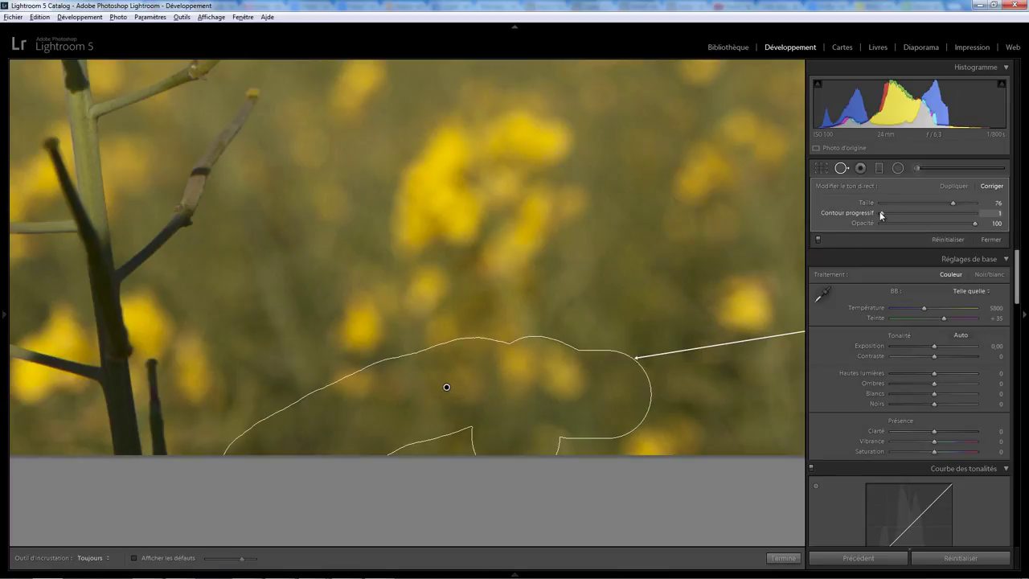
pyautogui.click(973, 216)
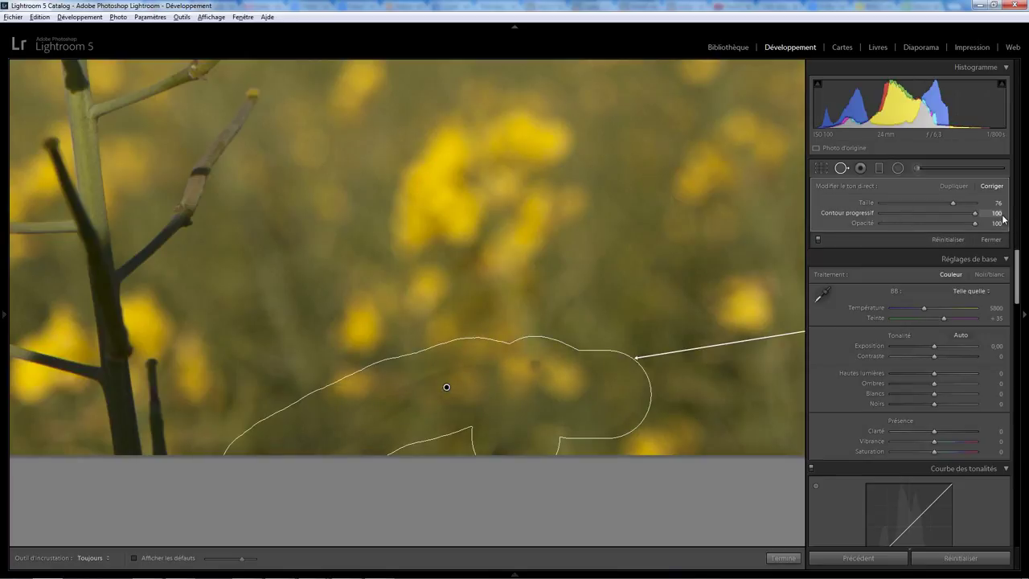
pyautogui.moveTo(949, 213); pyautogui.dragTo(925, 215)
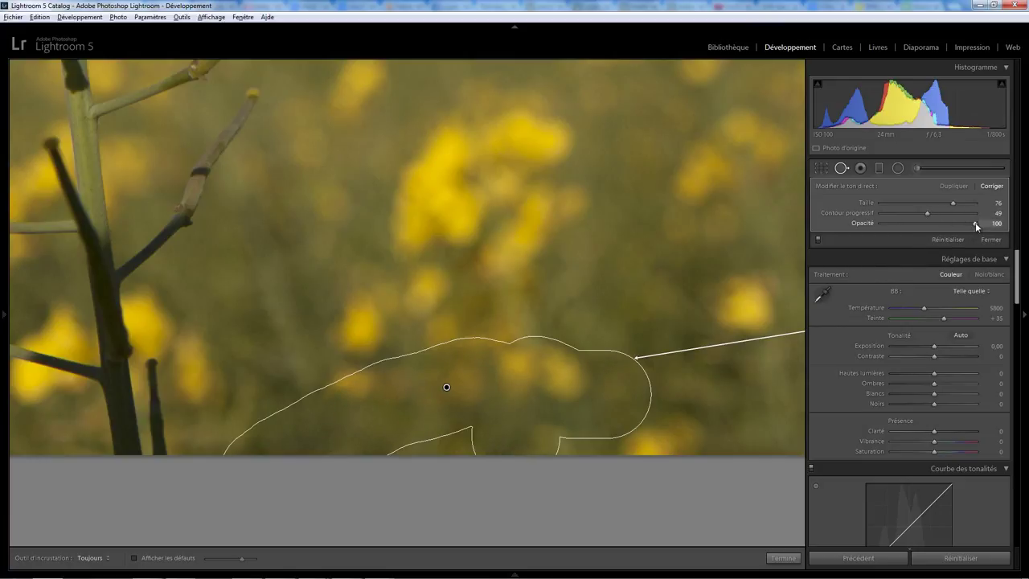
# - Test the stem spot's opacity against the original, keep it at full, and fit the photo
pyautogui.moveTo(975, 222)
pyautogui.mouseDown()
pyautogui.moveTo(873, 226)
pyautogui.moveTo(964, 229)
pyautogui.mouseUp()
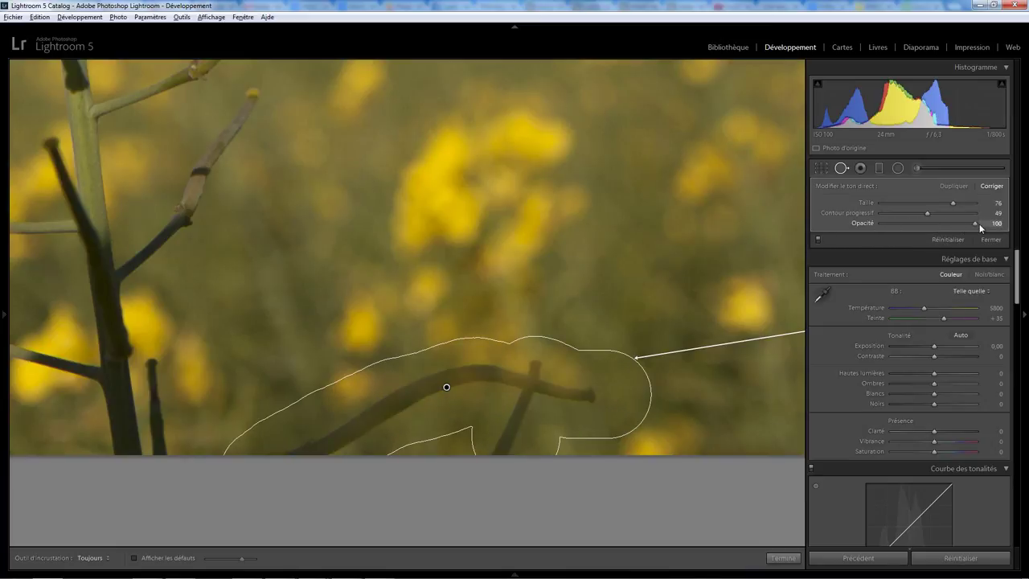
pyautogui.click(783, 557)
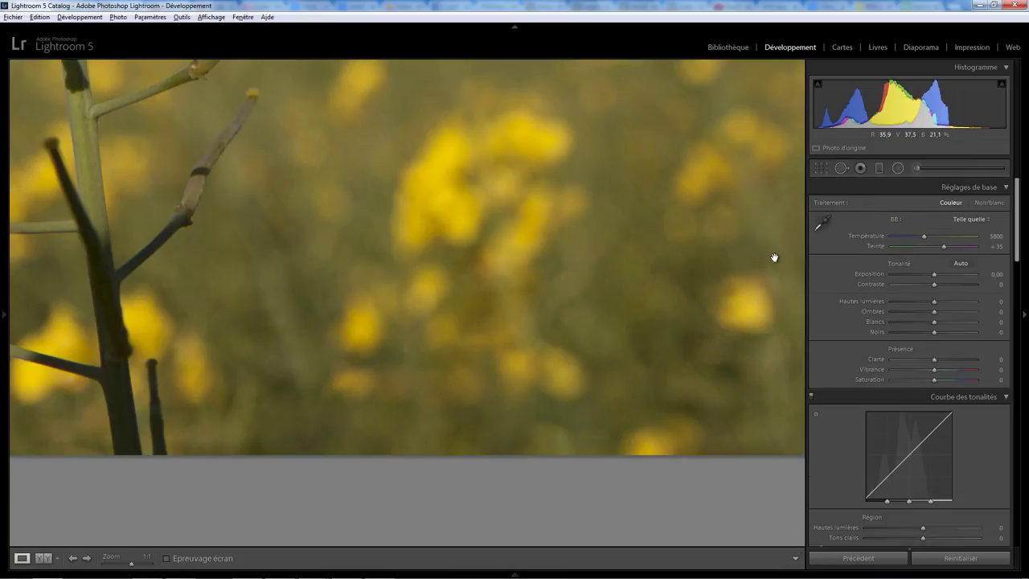
pyautogui.click(840, 167)
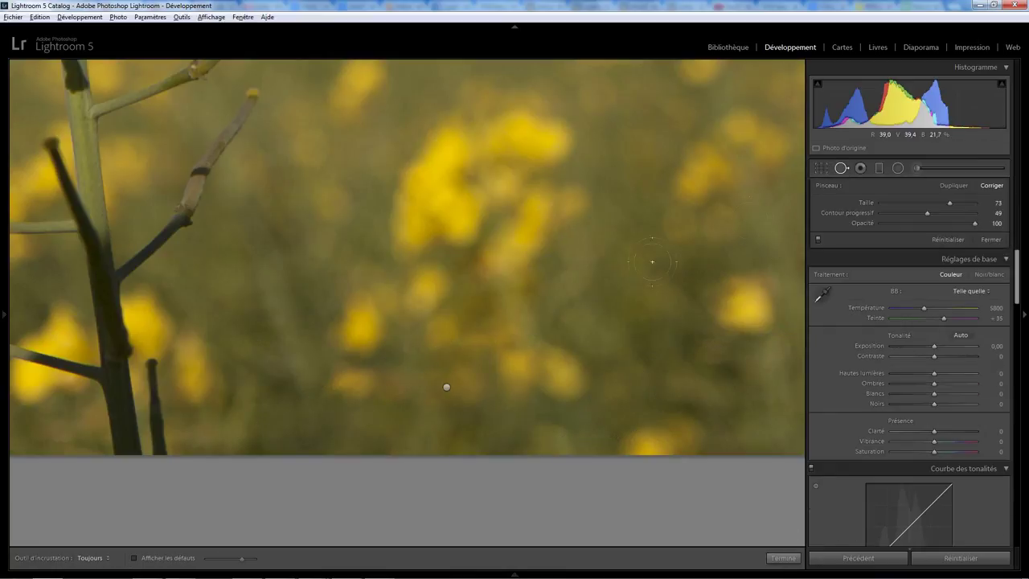
pyautogui.click(841, 167)
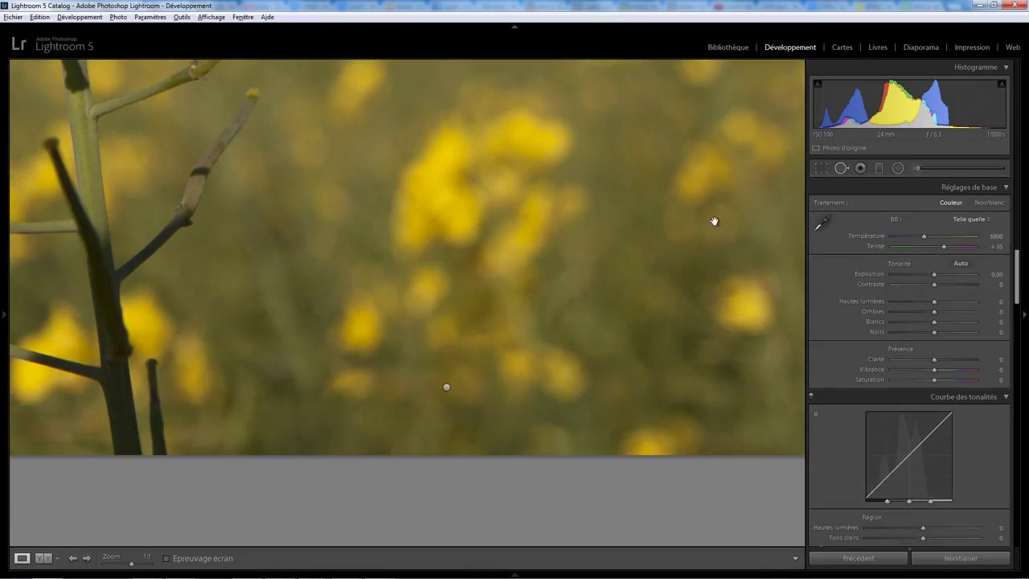
pyautogui.click(576, 283)
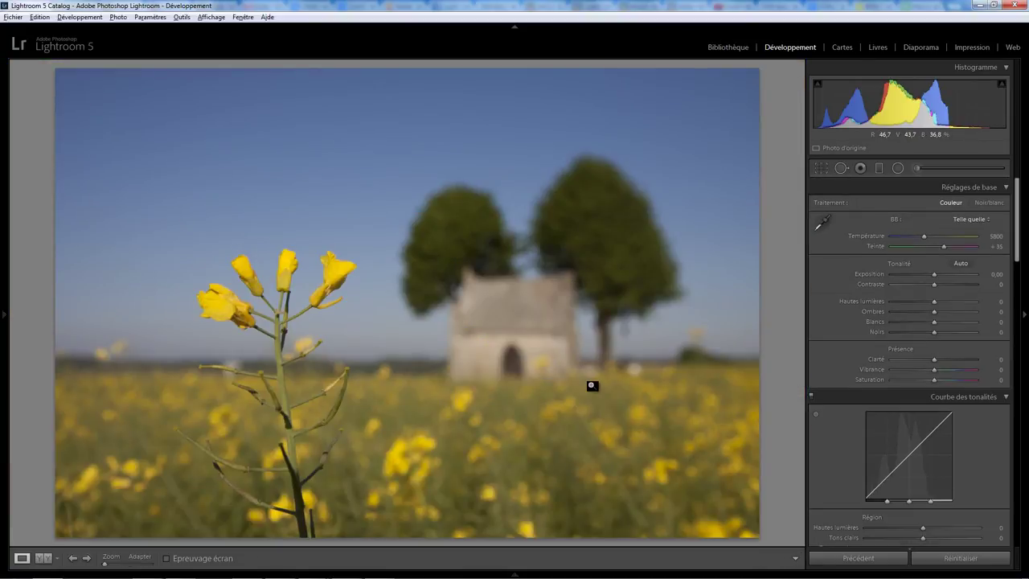